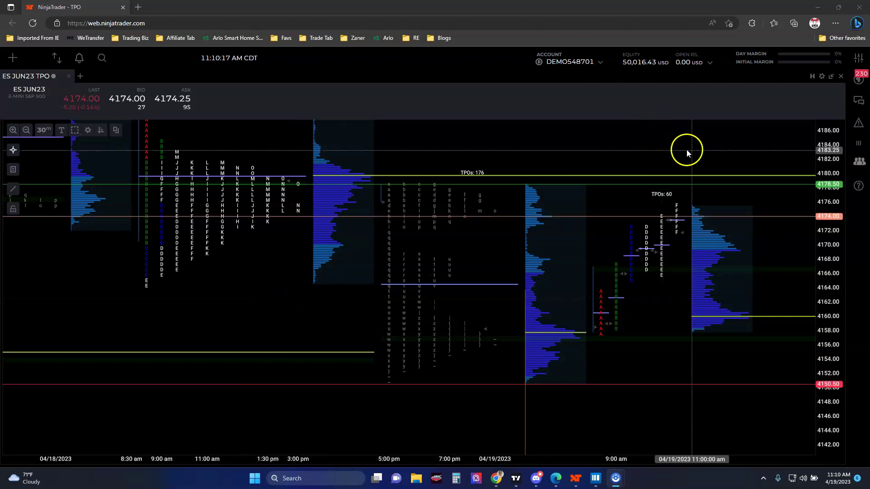
Zoom into the maximized ES JUN23 TPO chart and pan it down to lower prices and back.
{"action": "mouse_move", "coordinate": [557, 479]}
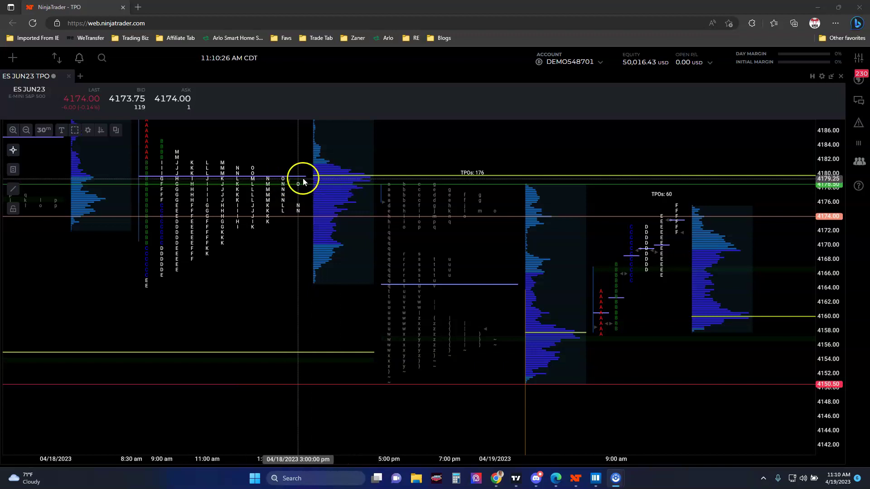
{"action": "mouse_move", "coordinate": [284, 181]}
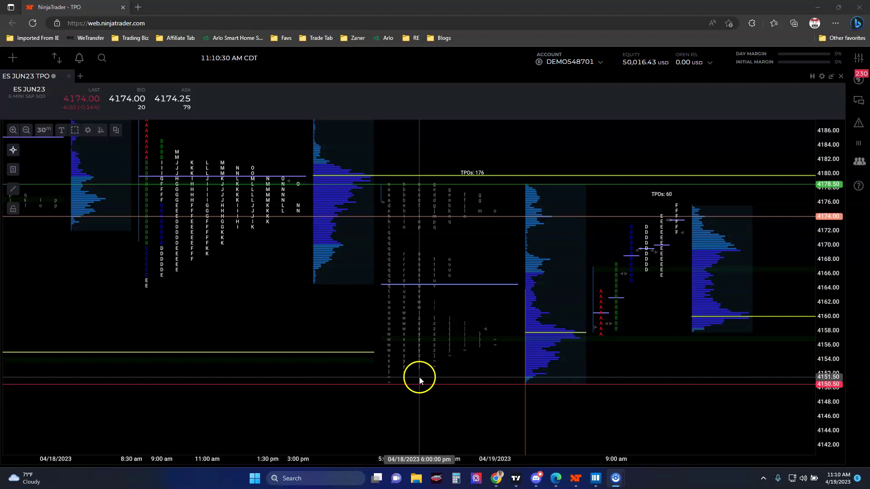
{"action": "scroll", "coordinate": [424, 373], "scroll_direction": "up", "scroll_amount": 1}
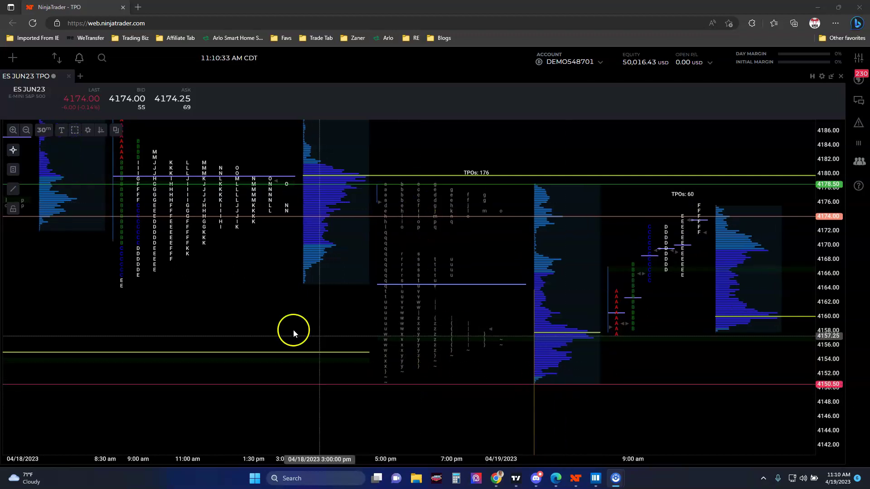
{"action": "left_click_drag", "start_coordinate": [254, 329], "coordinate": [259, 283]}
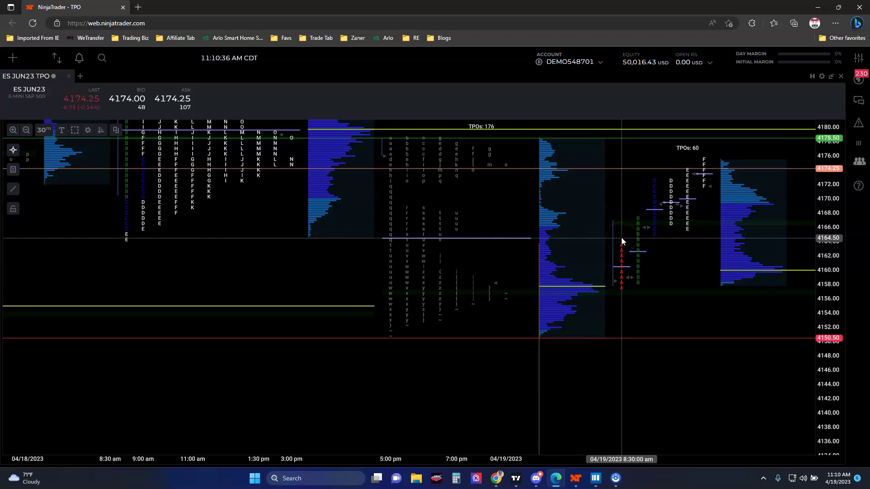
{"action": "mouse_move", "coordinate": [126, 243]}
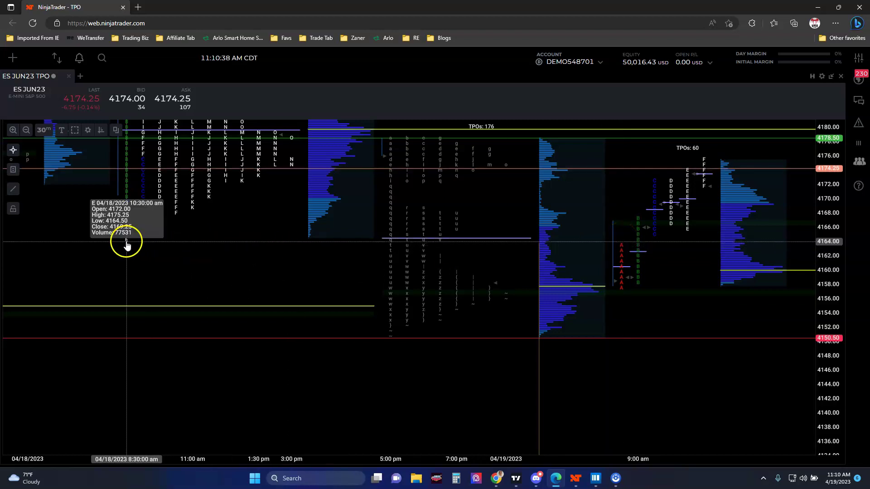
{"action": "left_click_drag", "start_coordinate": [204, 240], "coordinate": [170, 292]}
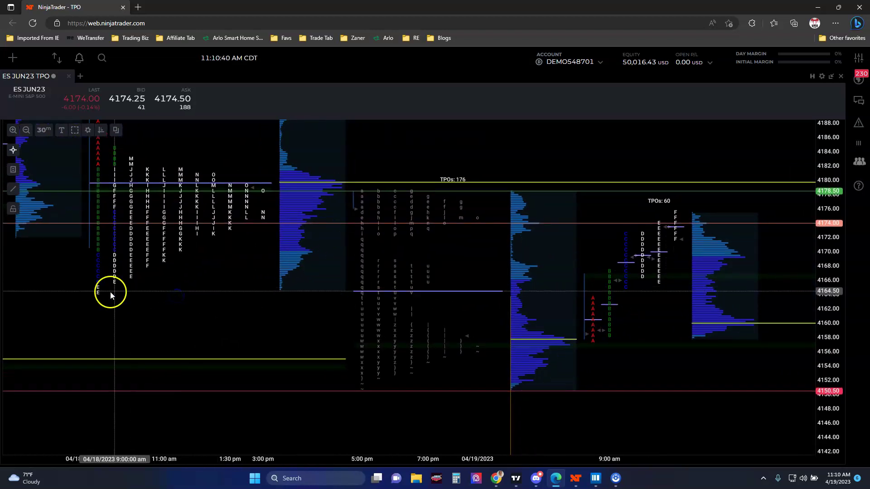
Restore the three-chart layout showing ES, CL and NQ.
{"action": "left_click", "coordinate": [591, 300]}
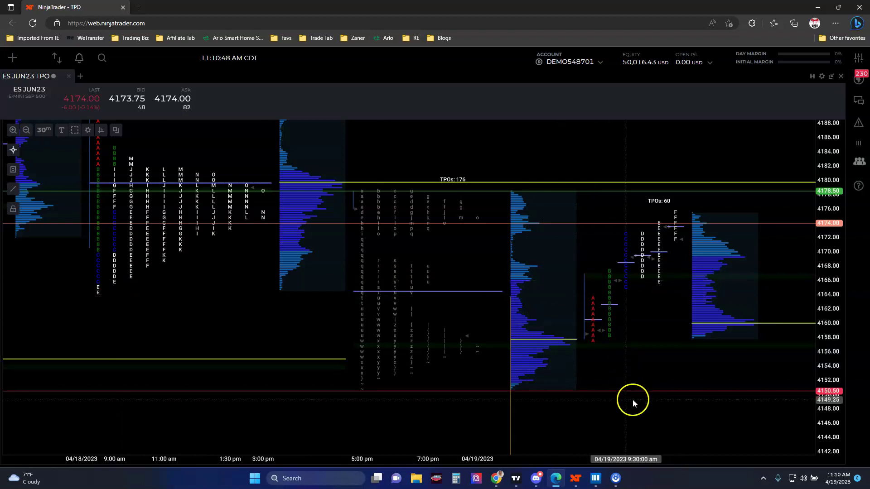
{"action": "mouse_move", "coordinate": [609, 297]}
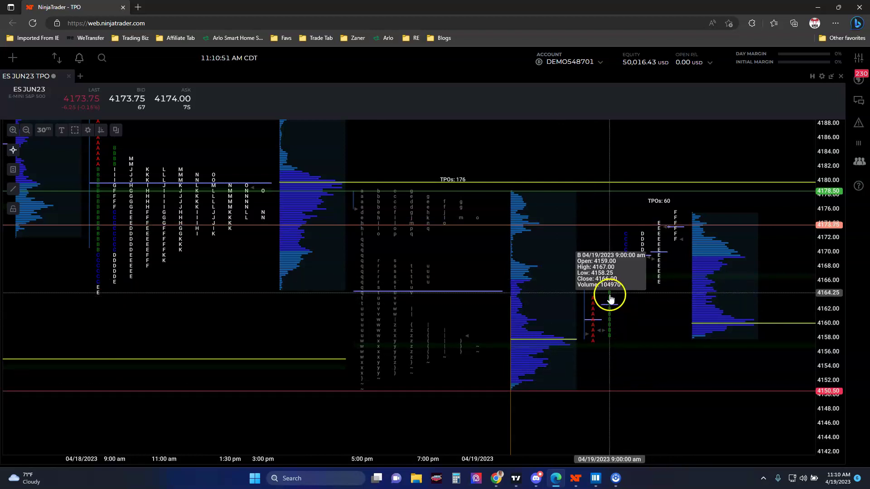
{"action": "left_click", "coordinate": [831, 77]}
Maximize the NQ JUN23 TPO chart and pan it to slightly lower prices across the 04/17–04/19 sessions.
{"action": "left_click", "coordinate": [831, 78]}
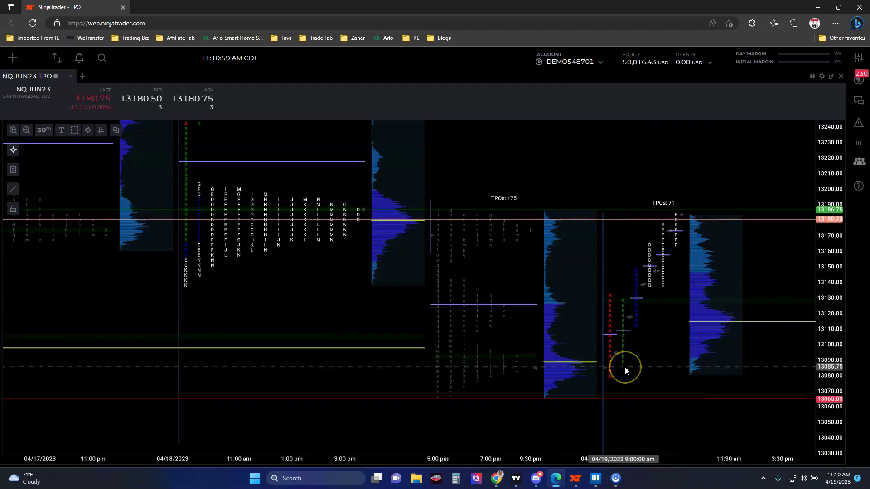
{"action": "left_click_drag", "start_coordinate": [624, 367], "coordinate": [188, 289]}
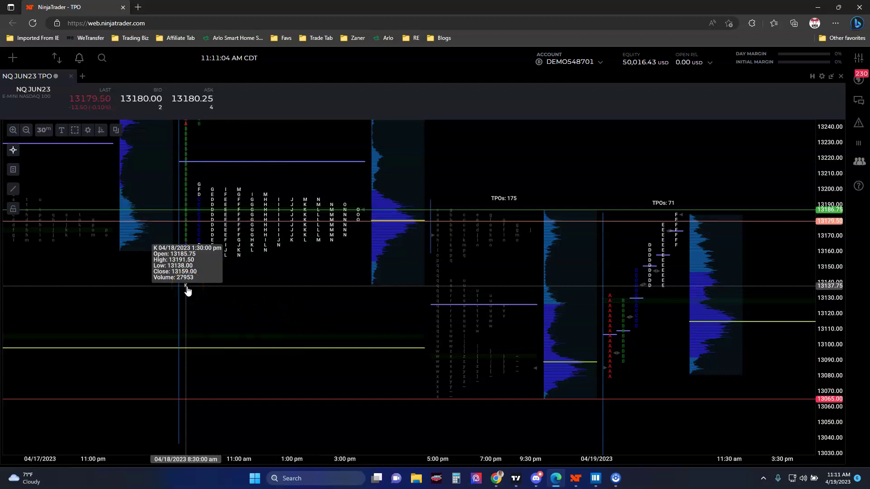
{"action": "left_click_drag", "start_coordinate": [497, 322], "coordinate": [539, 249]}
{"action": "mouse_move", "coordinate": [622, 297]}
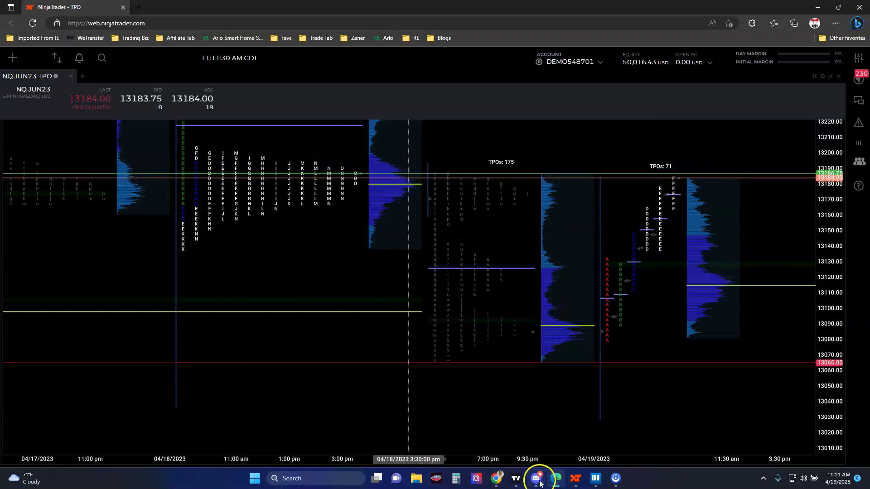
Bring forward the NinjaTrader 8 NQ 06-23 chart and pan it to leave space after the latest candles.
{"action": "mouse_move", "coordinate": [541, 483]}
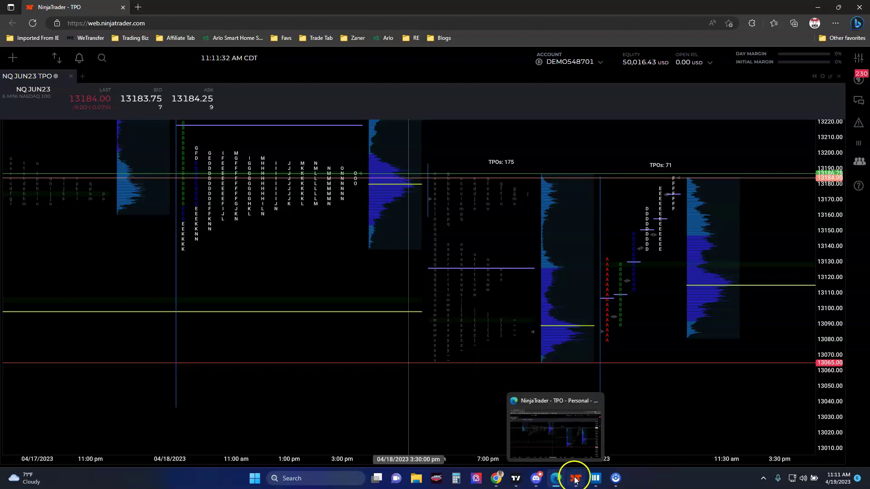
{"action": "mouse_move", "coordinate": [575, 479]}
{"action": "left_click", "coordinate": [635, 434]}
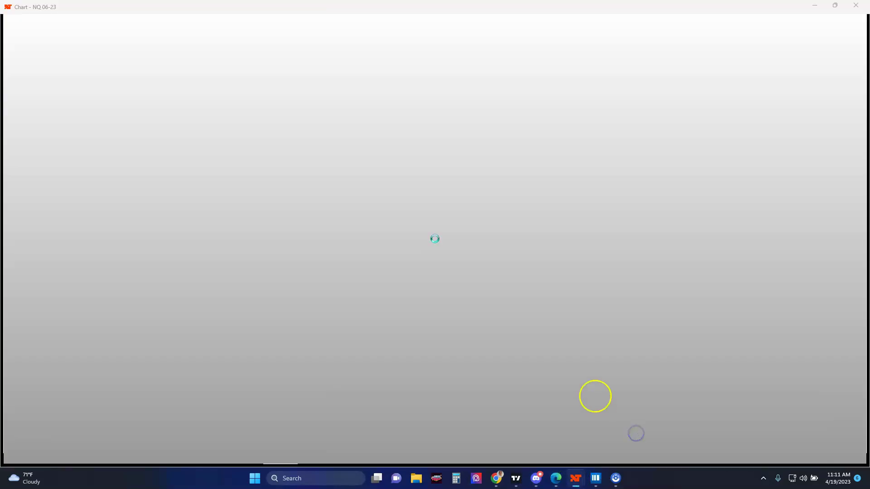
{"action": "left_click_drag", "start_coordinate": [606, 284], "coordinate": [536, 249]}
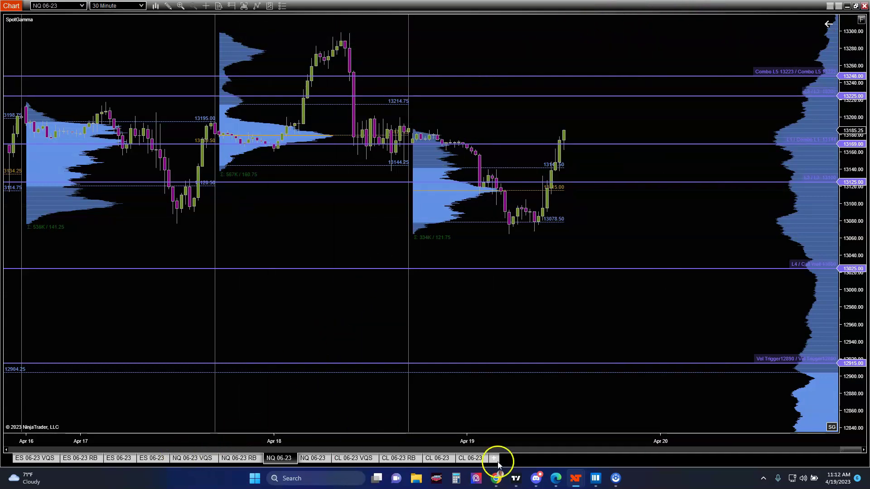
Bring up Discord's trade-room channel and scroll down to the 9:42 AM ES chart post.
{"action": "left_click", "coordinate": [537, 481]}
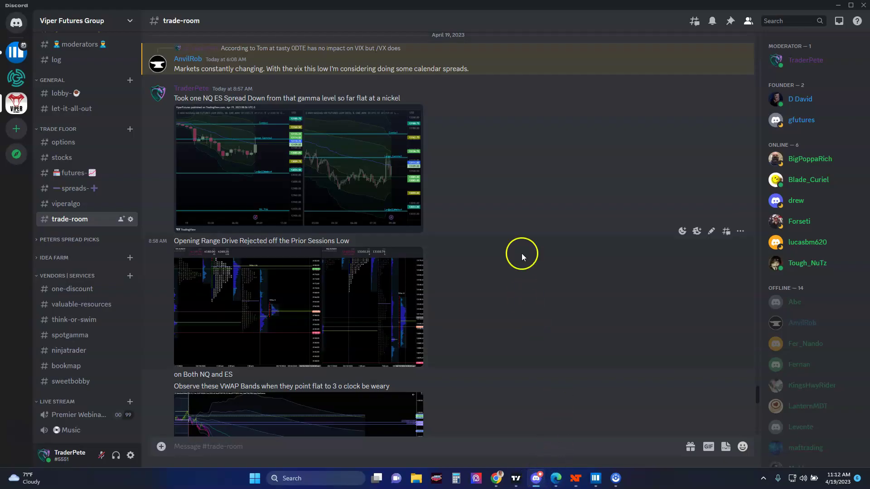
{"action": "scroll", "coordinate": [273, 181], "scroll_direction": "down", "scroll_amount": 3}
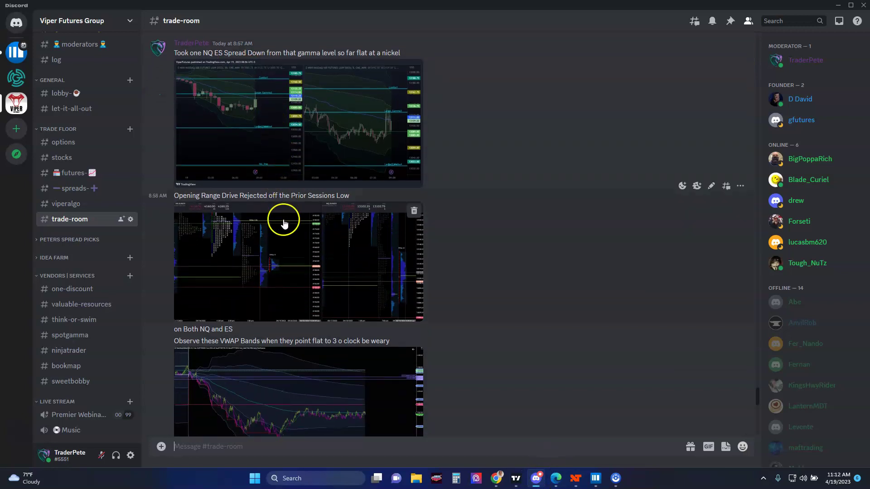
{"action": "scroll", "coordinate": [307, 293], "scroll_direction": "down", "scroll_amount": 8}
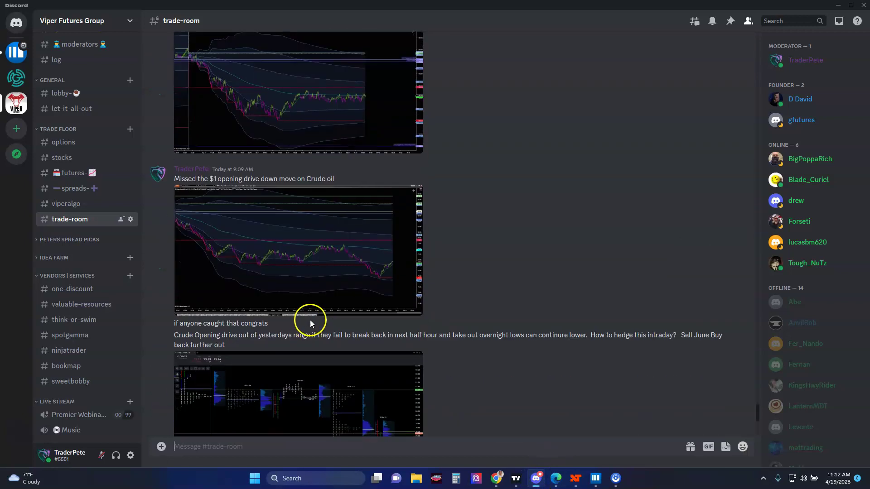
{"action": "scroll", "coordinate": [261, 162], "scroll_direction": "up", "scroll_amount": 1}
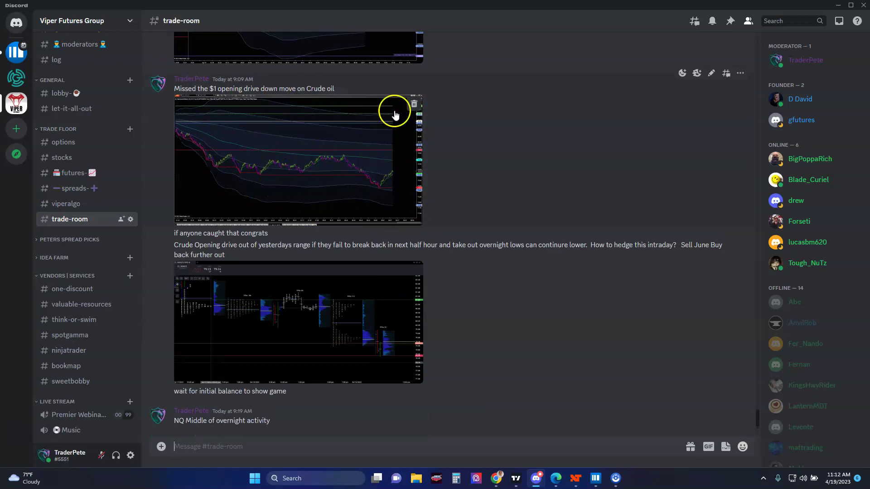
{"action": "scroll", "coordinate": [398, 155], "scroll_direction": "down", "scroll_amount": 3}
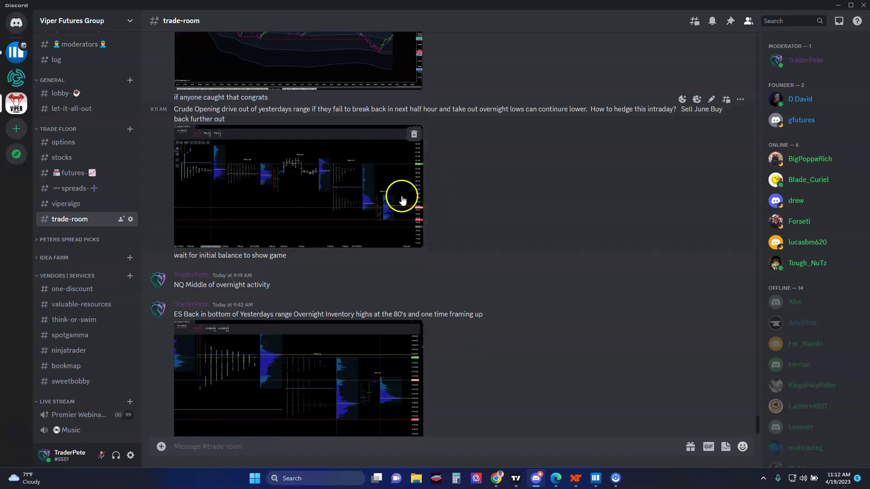
{"action": "scroll", "coordinate": [394, 276], "scroll_direction": "up", "scroll_amount": 9}
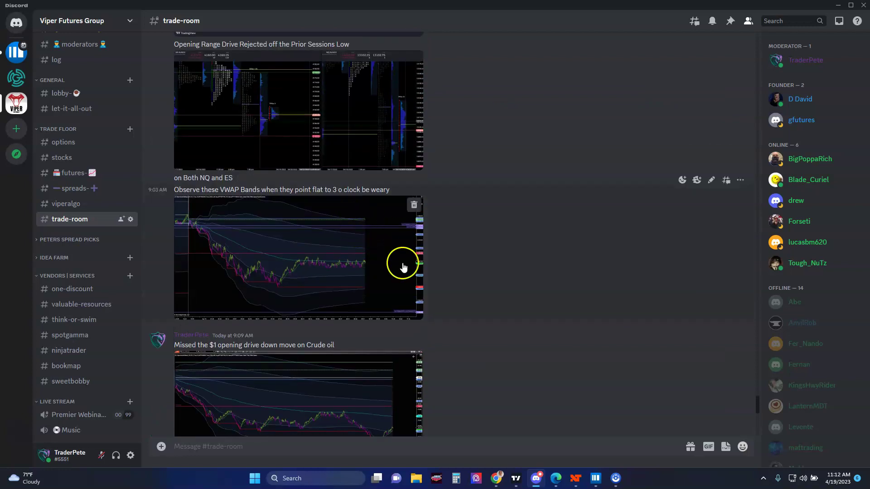
{"action": "scroll", "coordinate": [333, 274], "scroll_direction": "down", "scroll_amount": 3}
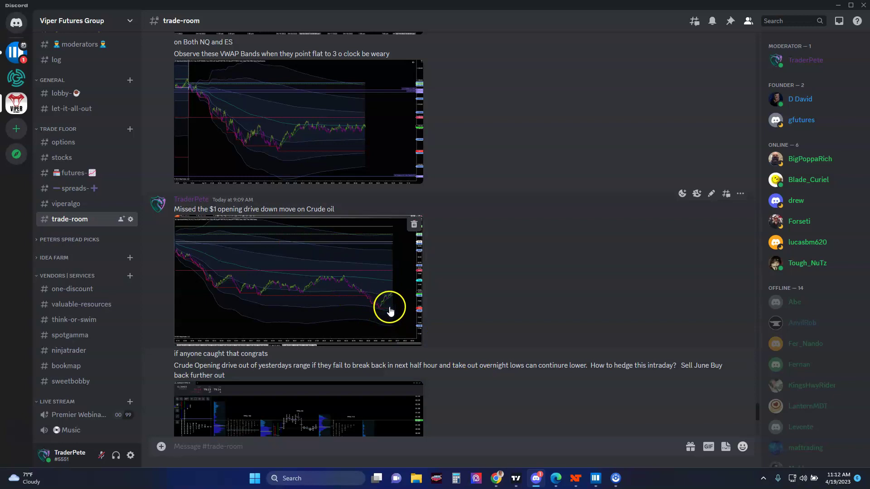
{"action": "scroll", "coordinate": [389, 311], "scroll_direction": "down", "scroll_amount": 3}
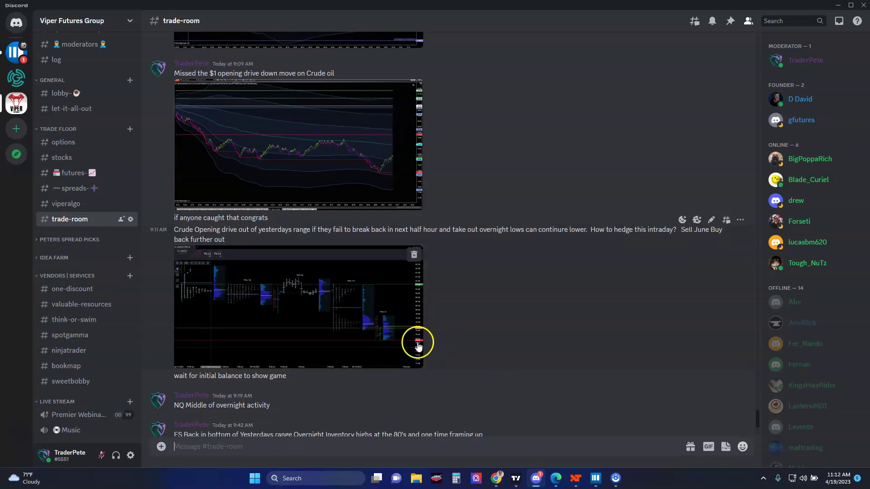
{"action": "scroll", "coordinate": [418, 347], "scroll_direction": "down", "scroll_amount": 3}
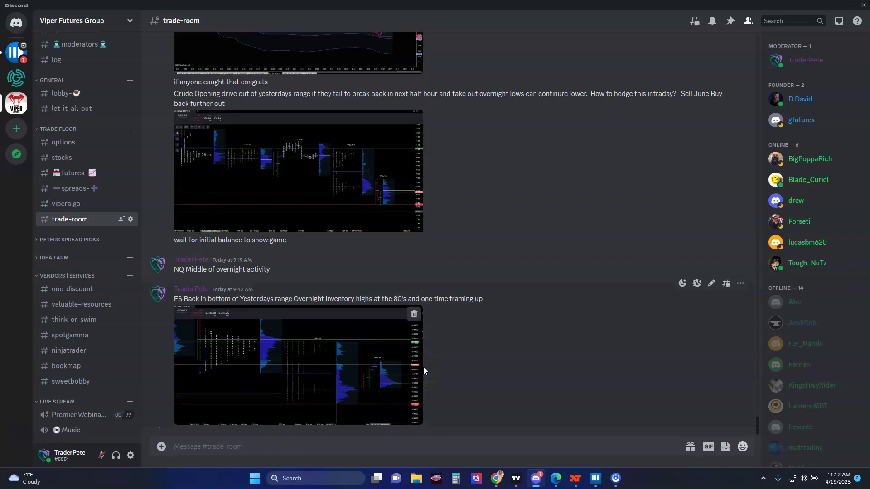
View the 9:42 AM ES JUN23 TPO chart screenshot enlarged, then close it.
{"action": "left_click", "coordinate": [379, 380]}
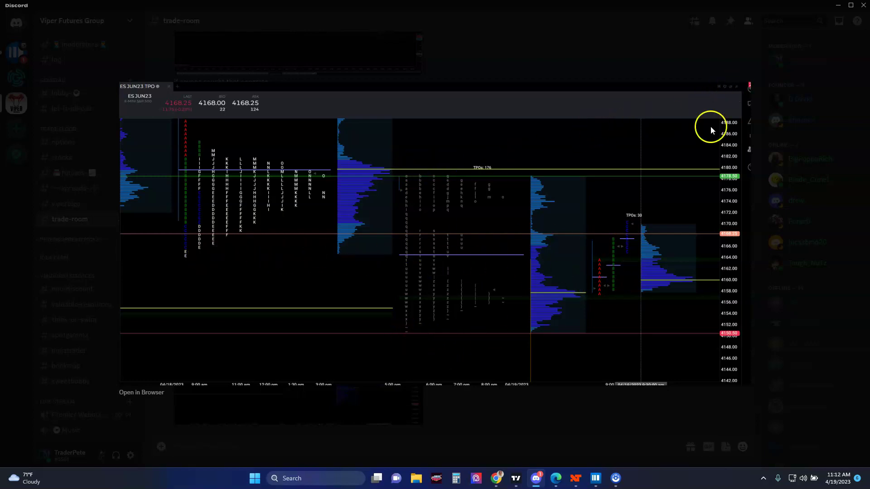
{"action": "left_click", "coordinate": [559, 74]}
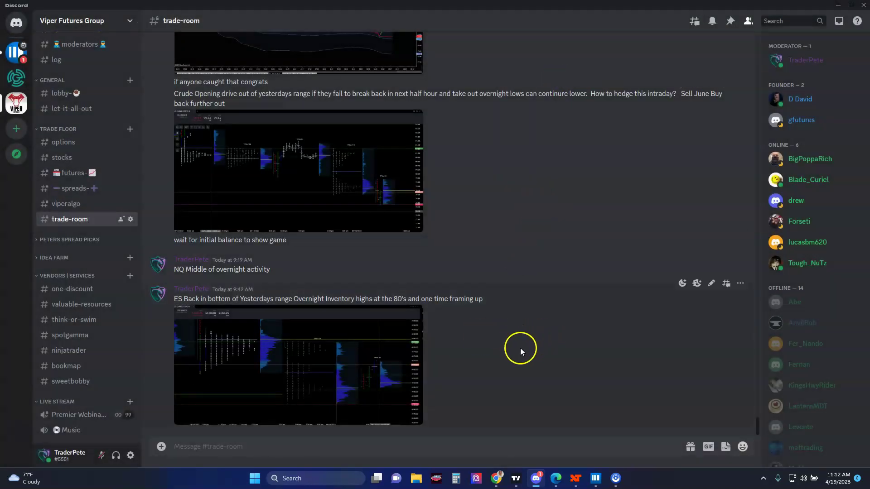
{"action": "mouse_move", "coordinate": [600, 484]}
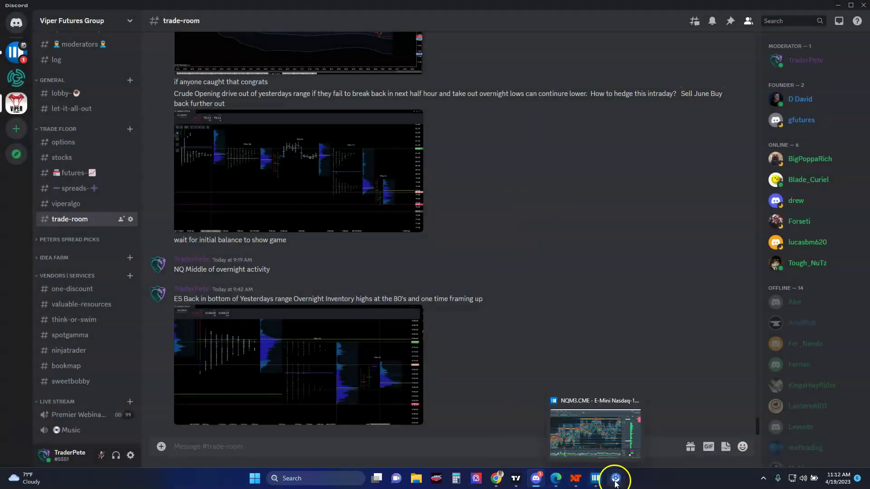
Return to NinjaTrader Web, maximize the ES JUN23 TPO chart, and pan to the latest session.
{"action": "mouse_move", "coordinate": [560, 486]}
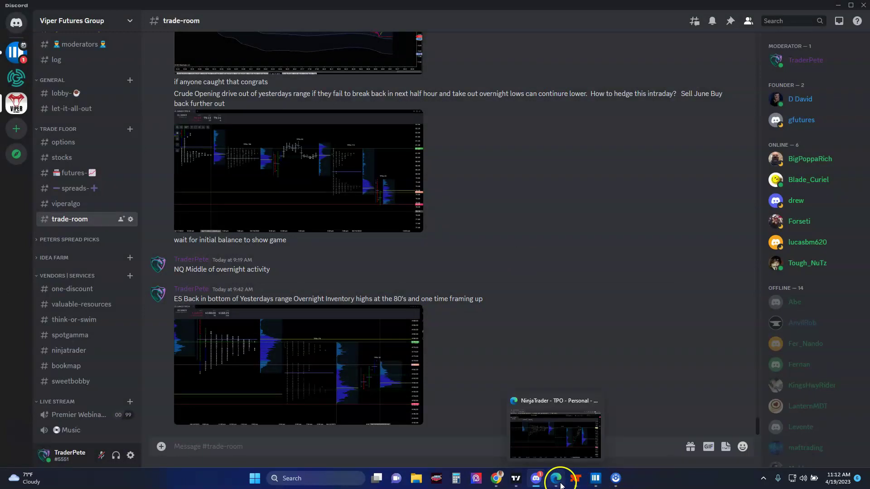
{"action": "left_click", "coordinate": [560, 439]}
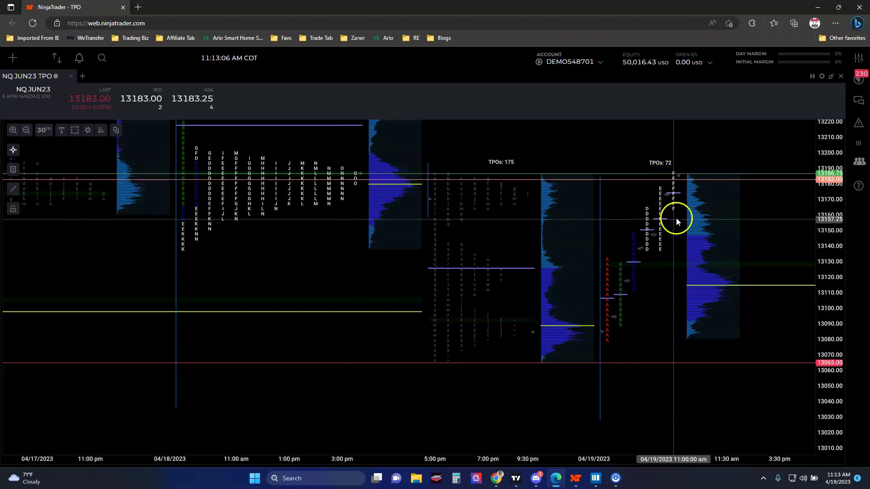
{"action": "left_click", "coordinate": [831, 77]}
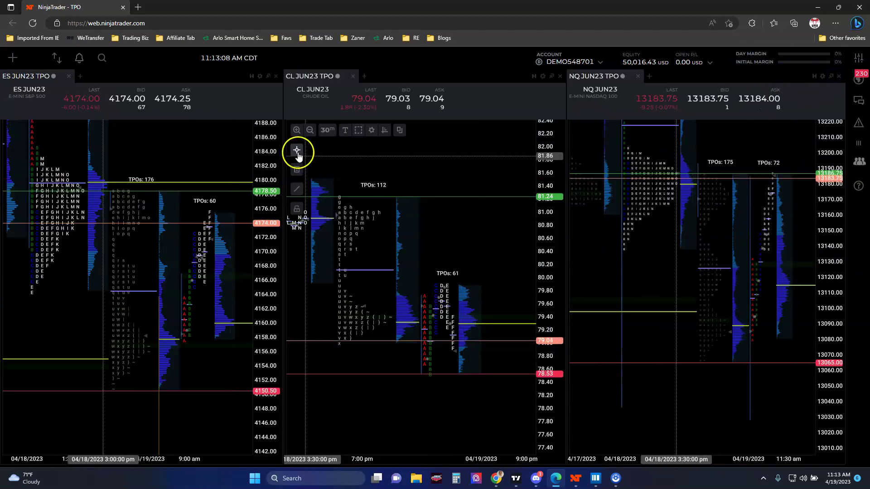
{"action": "left_click", "coordinate": [268, 76]}
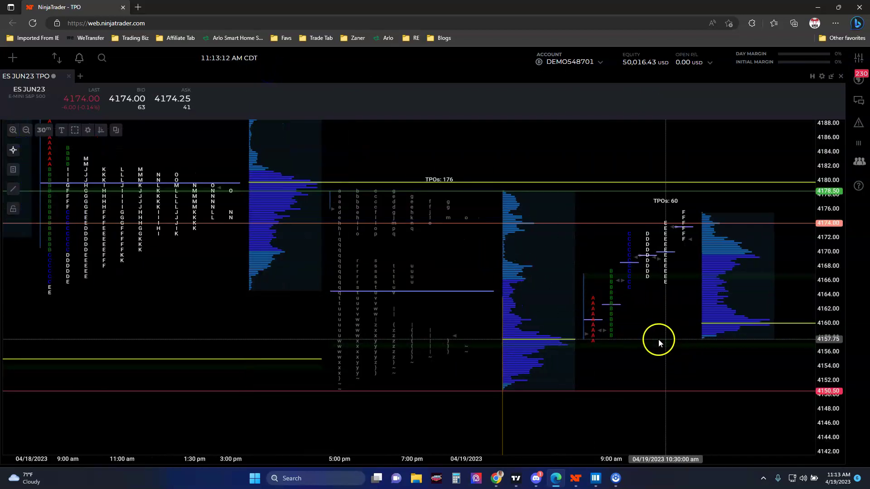
{"action": "left_click_drag", "start_coordinate": [652, 324], "coordinate": [570, 376]}
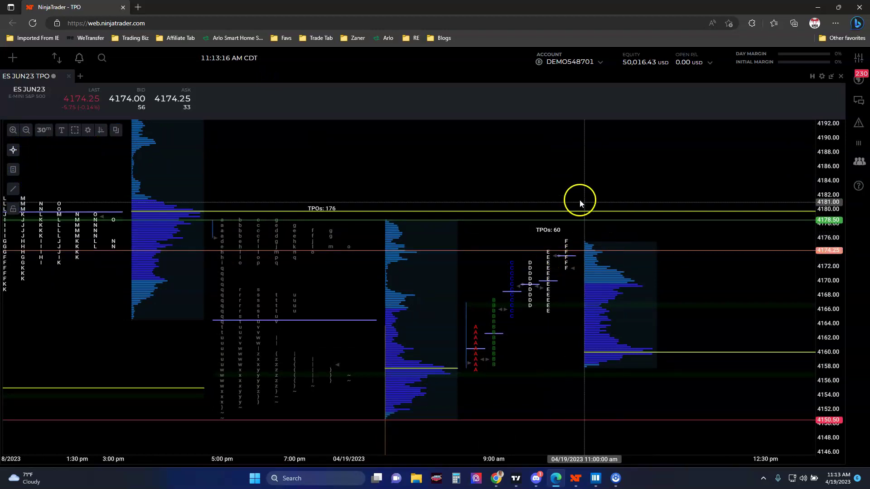
Bring up Bookmap's NQ heatmap and adjust its zoom.
{"action": "left_click", "coordinate": [595, 479]}
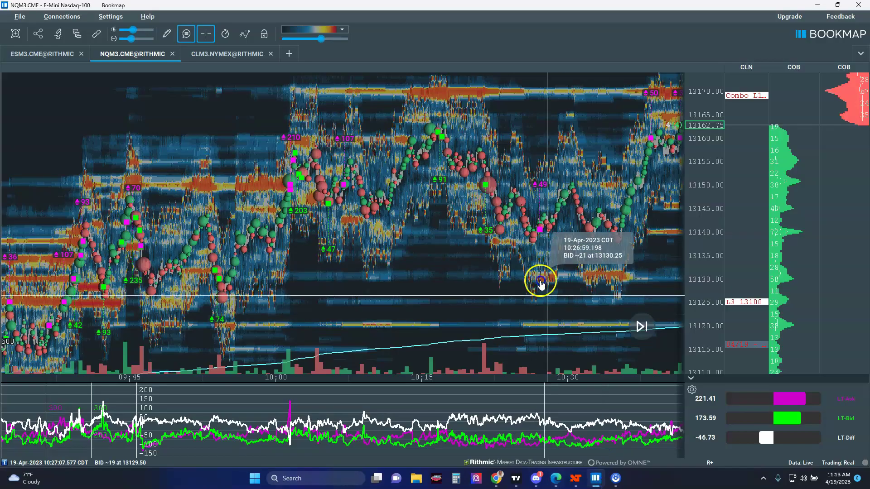
{"action": "scroll", "coordinate": [450, 266], "scroll_direction": "down", "scroll_amount": 3}
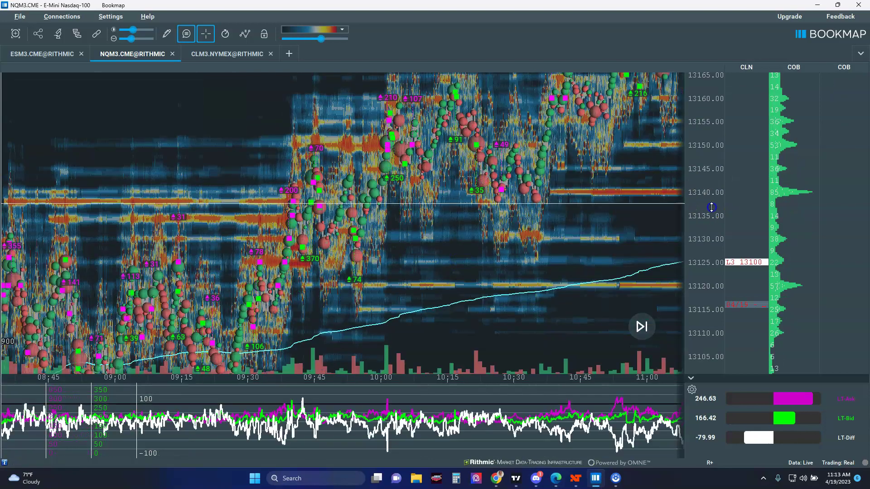
{"action": "scroll", "coordinate": [592, 229], "scroll_direction": "down", "scroll_amount": 3}
{"action": "scroll", "coordinate": [428, 233], "scroll_direction": "up", "scroll_amount": 4}
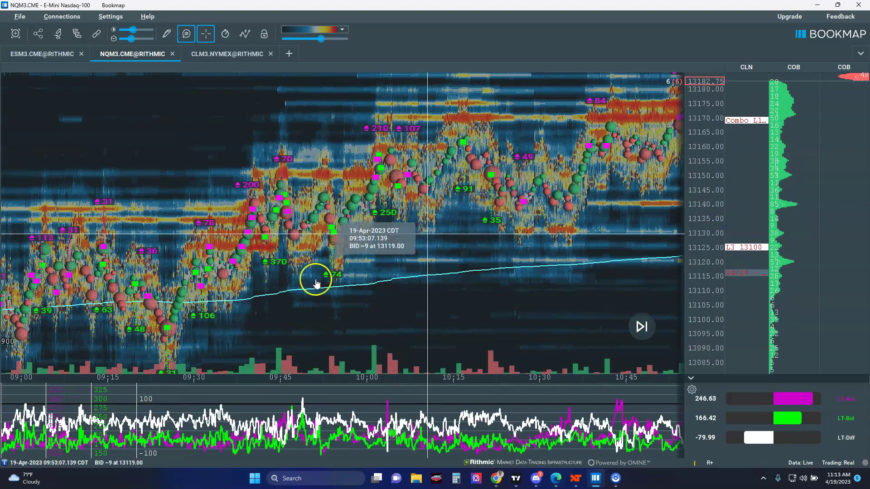
Switch to the ESM3 heatmap, center it on recent trading, then return to the NinjaTrader TPO chart.
{"action": "left_click", "coordinate": [54, 55]}
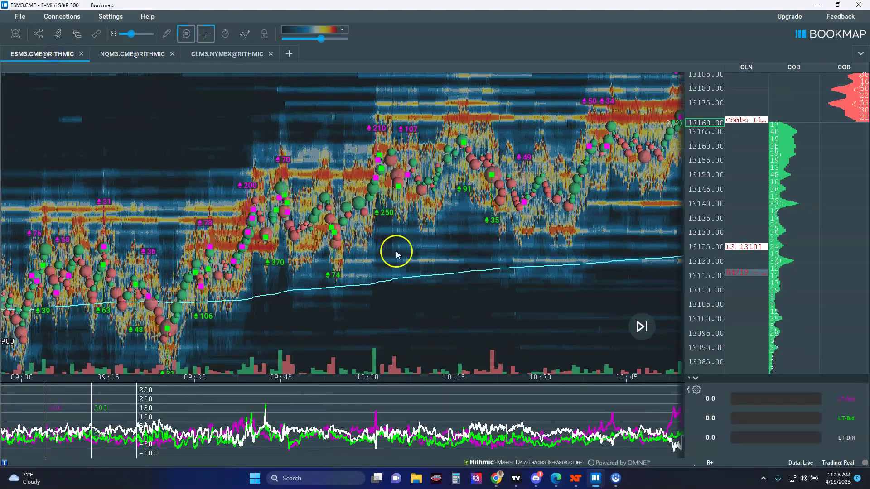
{"action": "scroll", "coordinate": [364, 299], "scroll_direction": "down", "scroll_amount": 3}
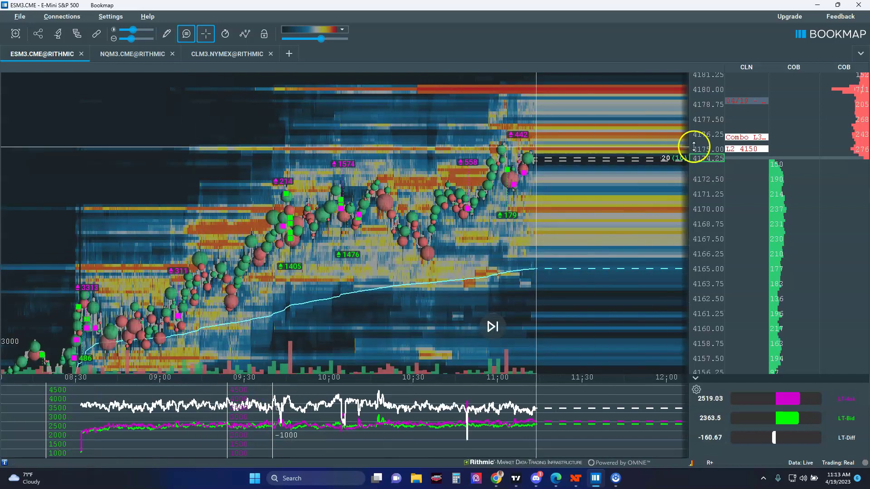
{"action": "mouse_move", "coordinate": [569, 247]}
{"action": "left_mouse_down"}
{"action": "mouse_move", "coordinate": [559, 184]}
{"action": "mouse_move", "coordinate": [573, 259]}
{"action": "left_mouse_up"}
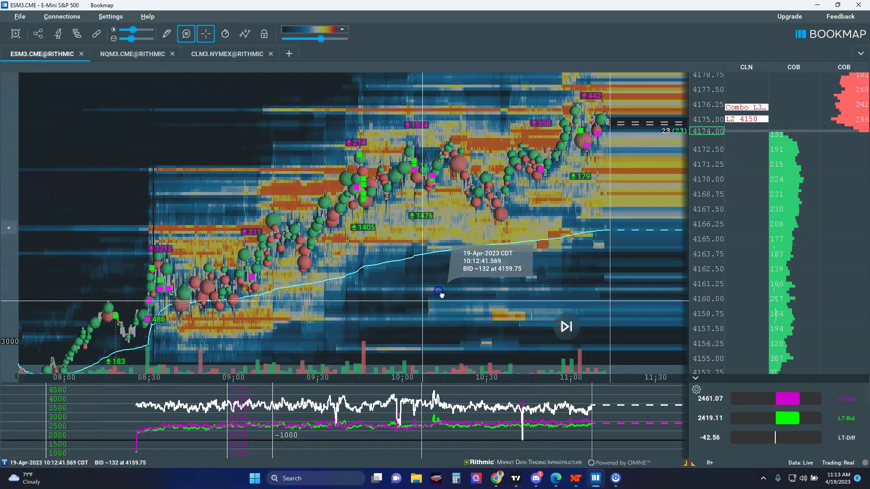
{"action": "left_click_drag", "start_coordinate": [440, 293], "coordinate": [361, 353]}
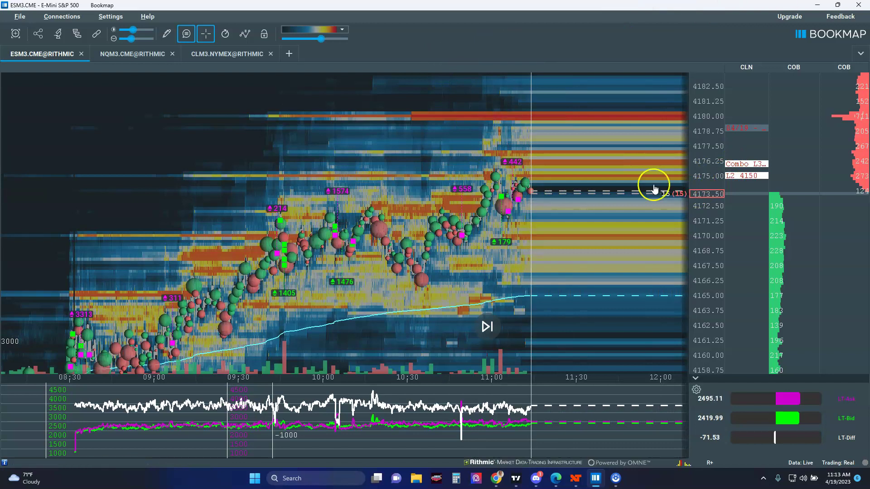
{"action": "left_click", "coordinate": [555, 479]}
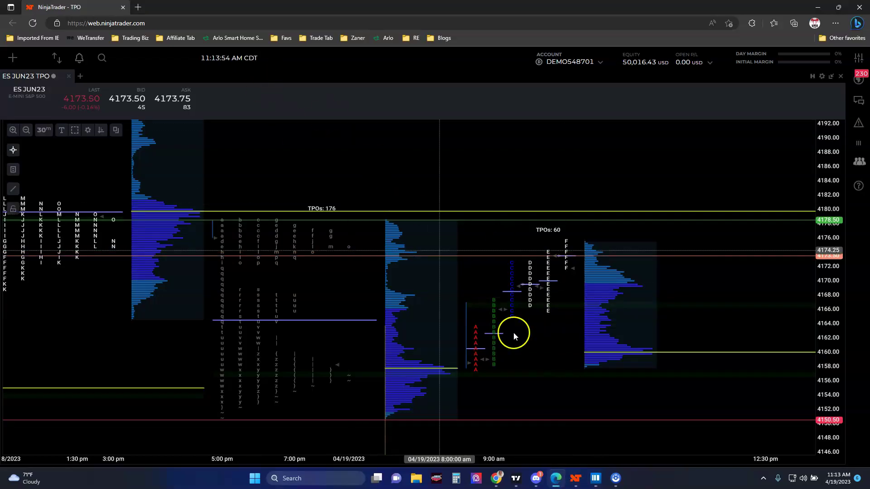
{"action": "left_click", "coordinate": [536, 478]}
Show the April 19 2023 Trading Economics calendar, scrolled down to the 09:30 AM EIA crude releases.
{"action": "left_click", "coordinate": [505, 483]}
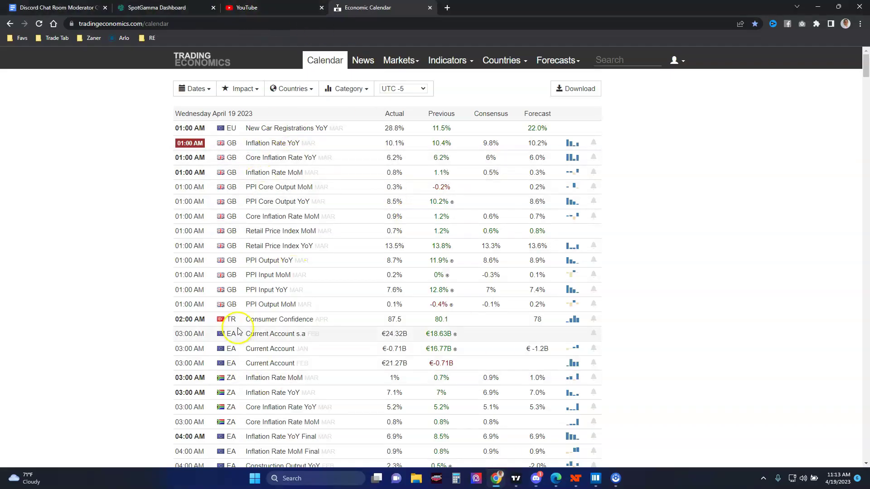
{"action": "scroll", "coordinate": [253, 227], "scroll_direction": "down", "scroll_amount": 6}
{"action": "scroll", "coordinate": [267, 286], "scroll_direction": "down", "scroll_amount": 4}
{"action": "scroll", "coordinate": [255, 356], "scroll_direction": "up", "scroll_amount": 9}
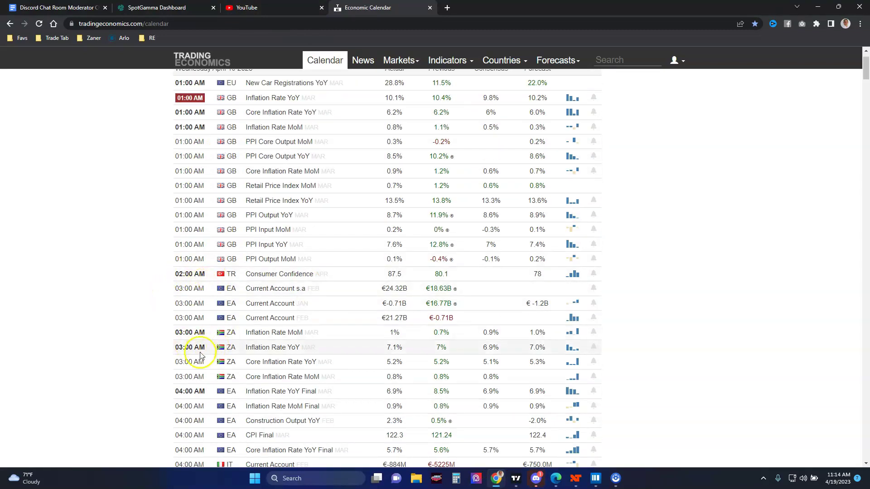
{"action": "scroll", "coordinate": [201, 355], "scroll_direction": "down", "scroll_amount": 4}
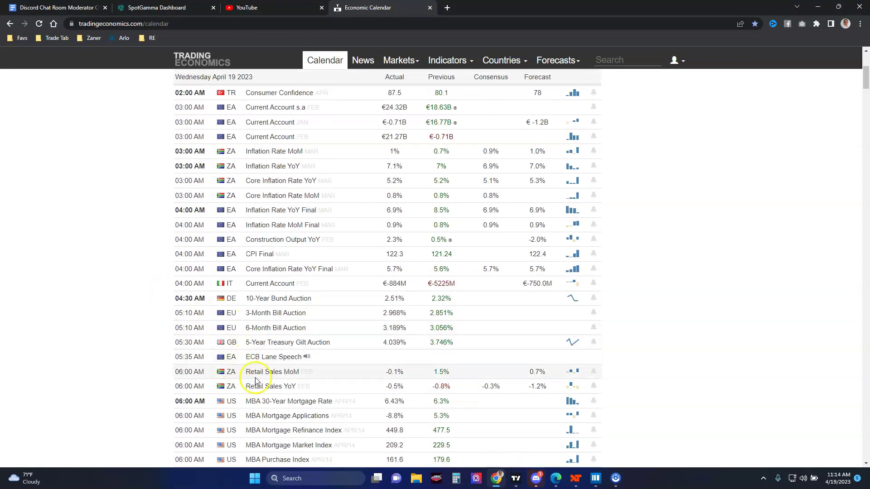
{"action": "scroll", "coordinate": [231, 395], "scroll_direction": "down", "scroll_amount": 5}
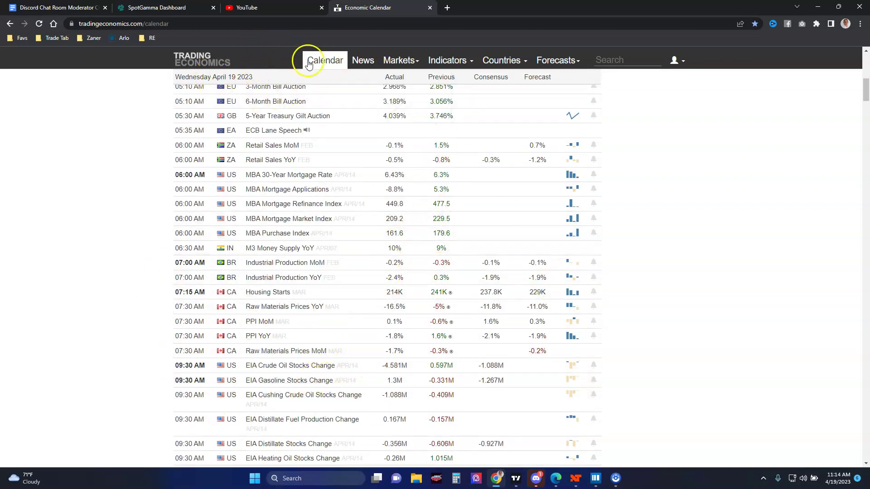
Bring back Bookmap's ES heatmap and move it back to the 08:30 open.
{"action": "left_click", "coordinate": [596, 476]}
{"action": "scroll", "coordinate": [388, 247], "scroll_direction": "up", "scroll_amount": 3}
{"action": "left_click_drag", "start_coordinate": [282, 229], "coordinate": [167, 323]}
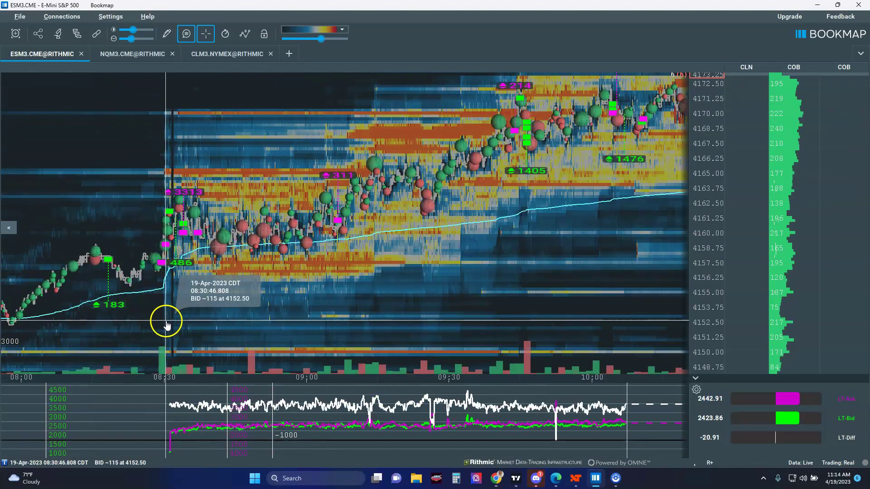
{"action": "left_click", "coordinate": [9, 227]}
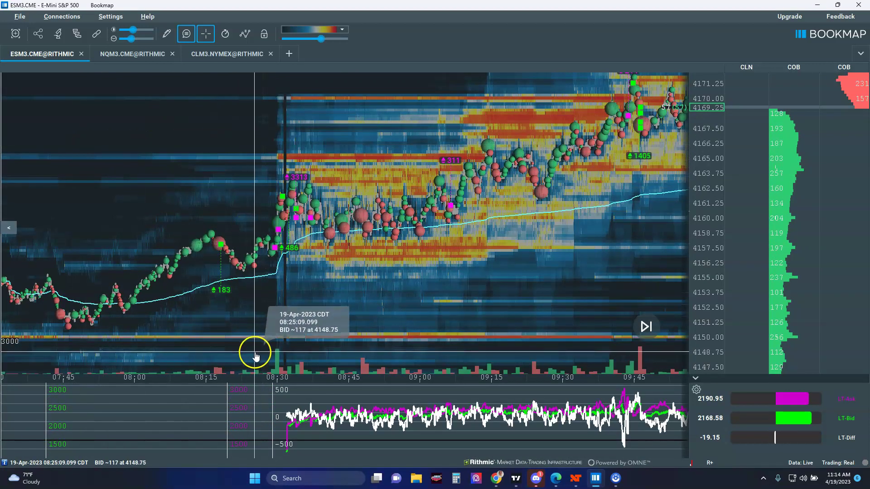
Move the ES heatmap forward through mid-morning to 11:15 near 4173.75, then minimize Bookmap.
{"action": "scroll", "coordinate": [406, 176], "scroll_direction": "down", "scroll_amount": 1}
{"action": "left_click_drag", "start_coordinate": [406, 176], "coordinate": [340, 189]}
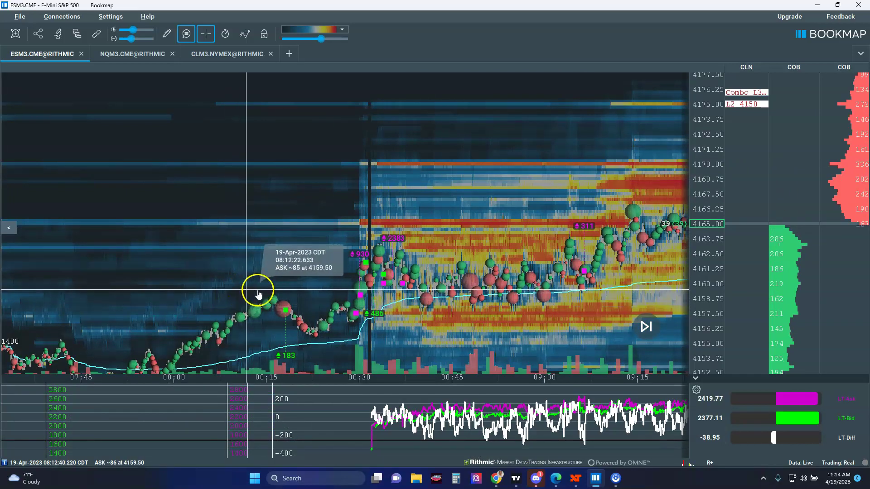
{"action": "left_click_drag", "start_coordinate": [289, 241], "coordinate": [311, 111]}
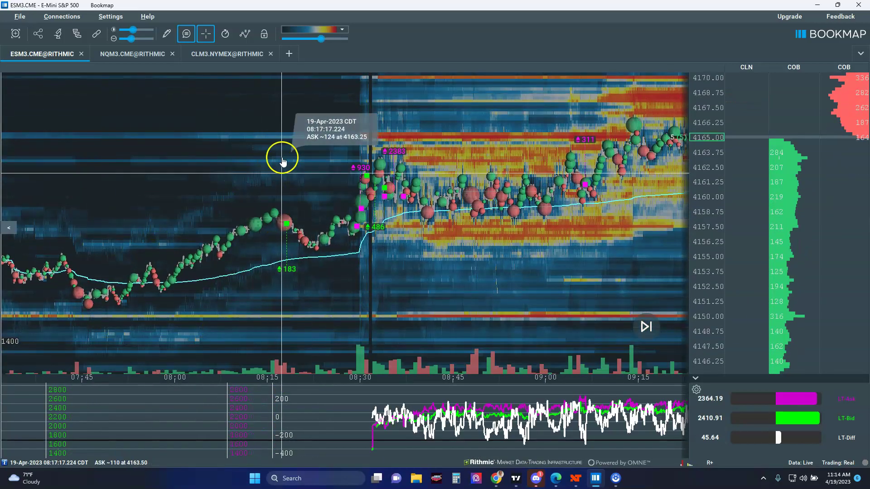
{"action": "left_click_drag", "start_coordinate": [282, 162], "coordinate": [62, 220]}
{"action": "left_click_drag", "start_coordinate": [502, 184], "coordinate": [450, 219]}
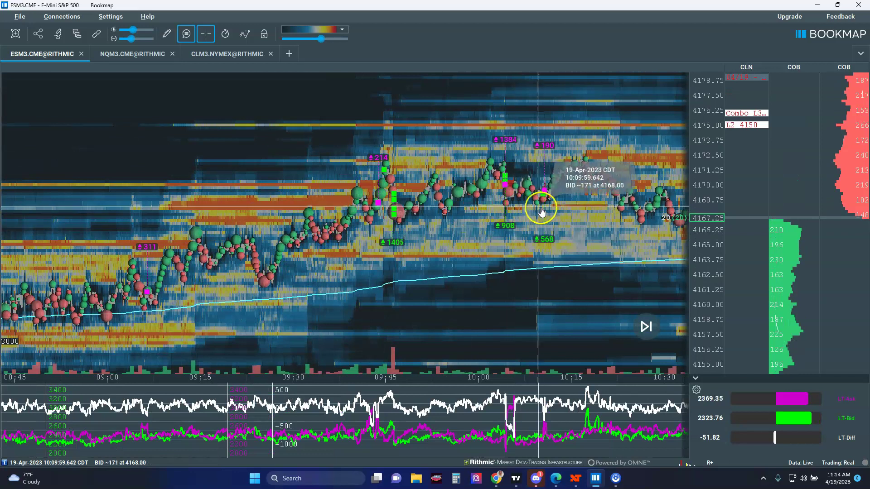
{"action": "left_click_drag", "start_coordinate": [584, 237], "coordinate": [227, 269]}
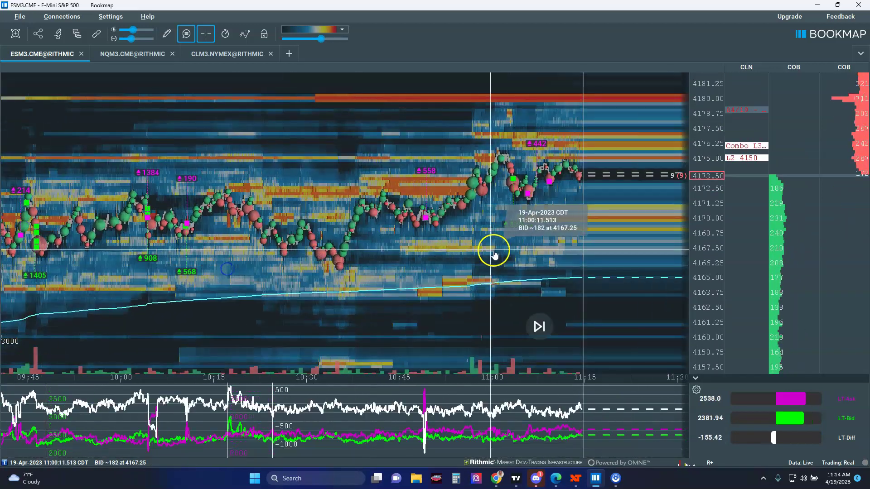
{"action": "left_click_drag", "start_coordinate": [494, 254], "coordinate": [360, 295]}
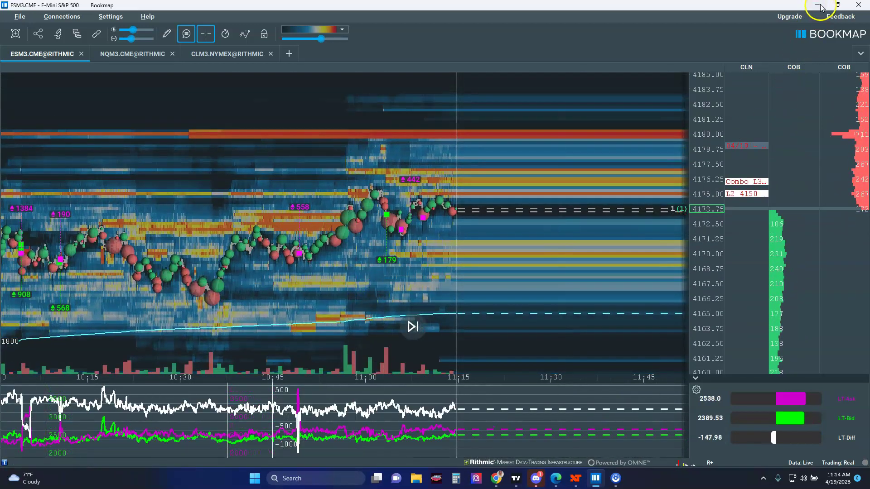
{"action": "left_click", "coordinate": [818, 5]}
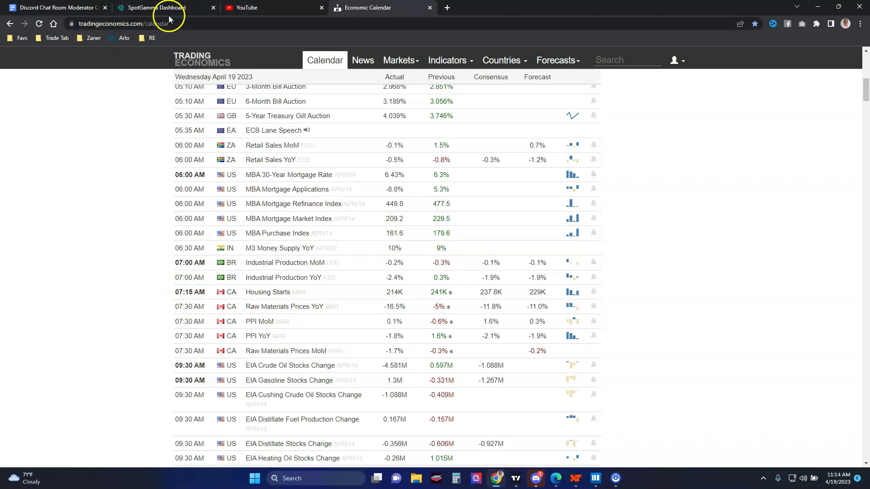
Check SPX put and call gamma at the 4,195 and 4,200 strikes, then minimize the SpotGamma window.
{"action": "left_click", "coordinate": [180, 8]}
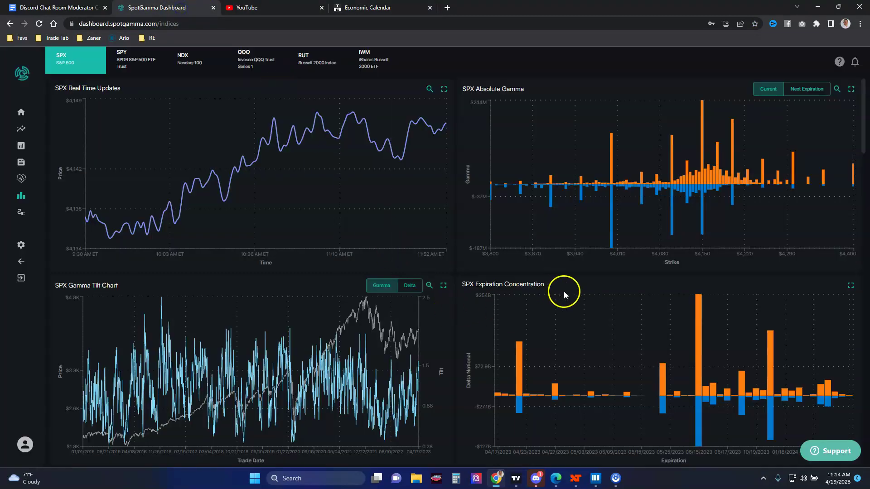
{"action": "mouse_move", "coordinate": [706, 150]}
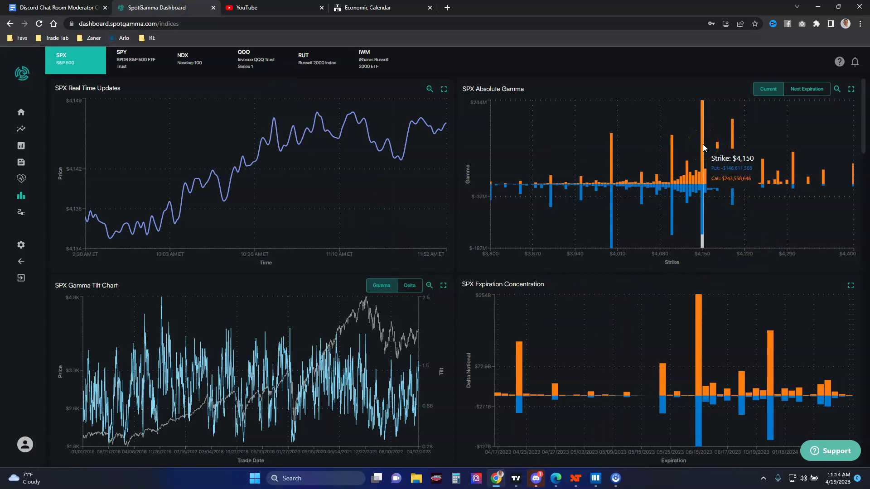
{"action": "left_click", "coordinate": [738, 145]}
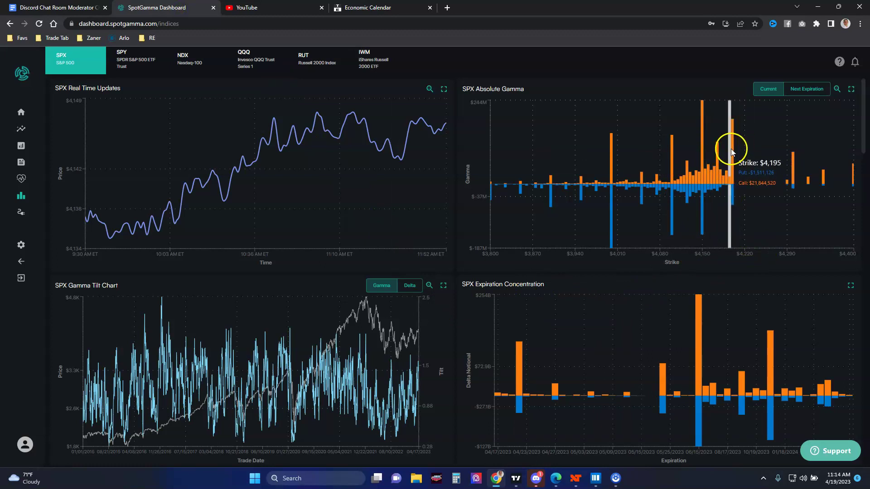
{"action": "left_click", "coordinate": [733, 150]}
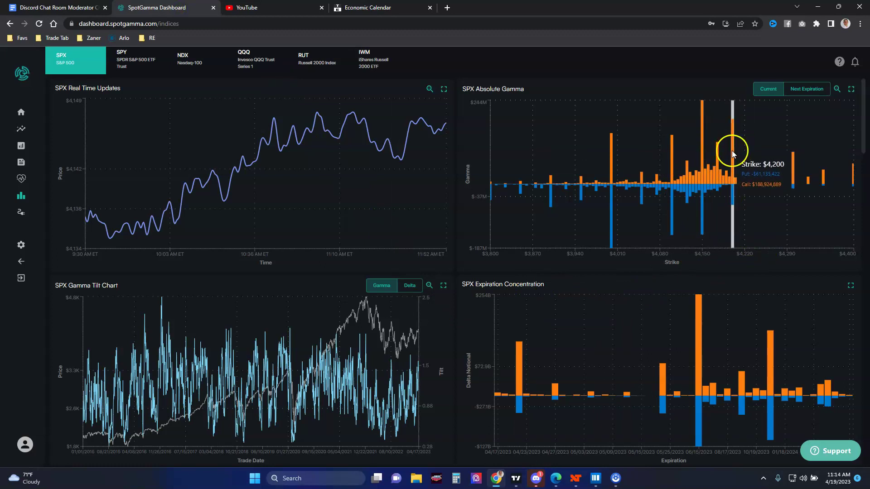
{"action": "left_click", "coordinate": [81, 72]}
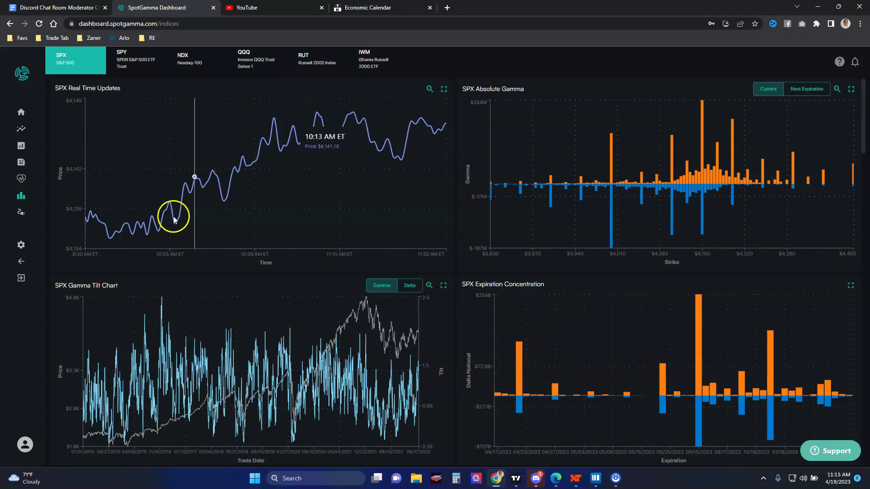
{"action": "left_click", "coordinate": [817, 8]}
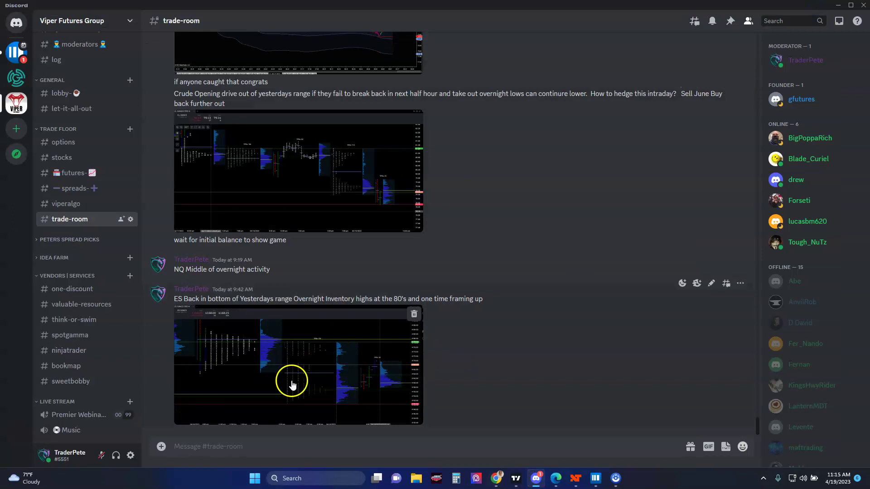
Minimize Discord to get back to the ES JUN23 TPO chart.
{"action": "left_click", "coordinate": [837, 9]}
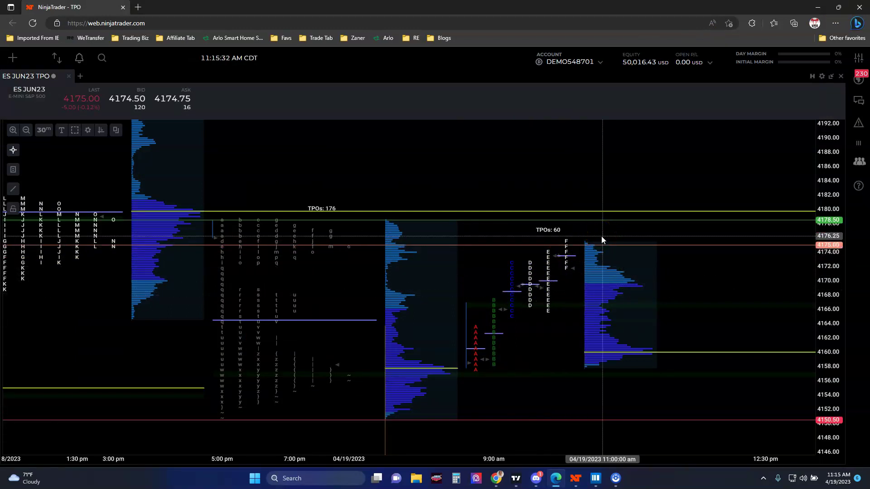
{"action": "left_click", "coordinate": [859, 143]}
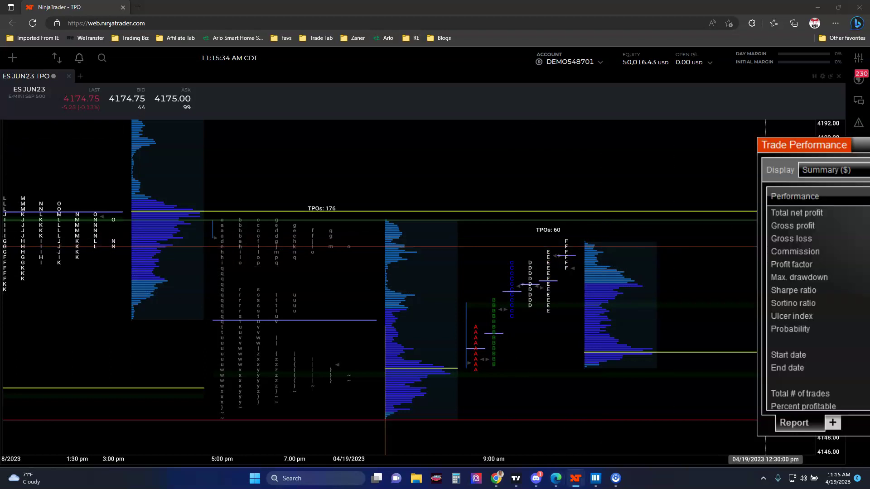
{"action": "double_click", "coordinate": [365, 139]}
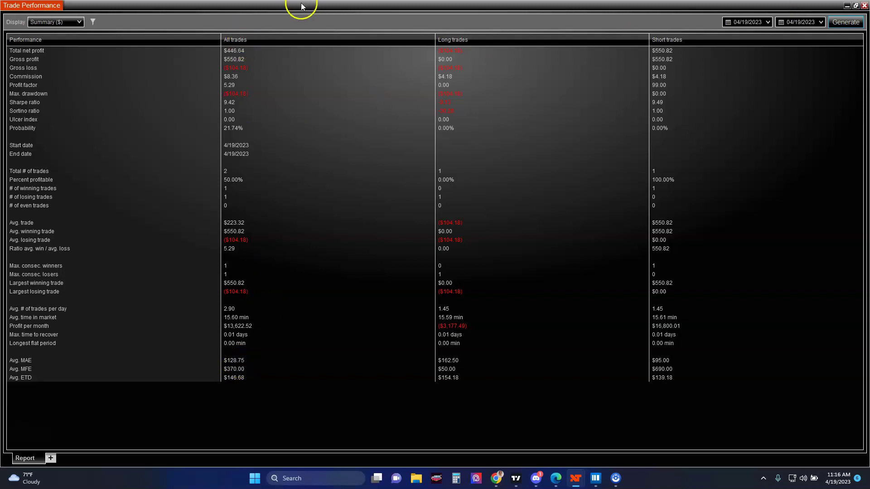
{"action": "left_click", "coordinate": [865, 5]}
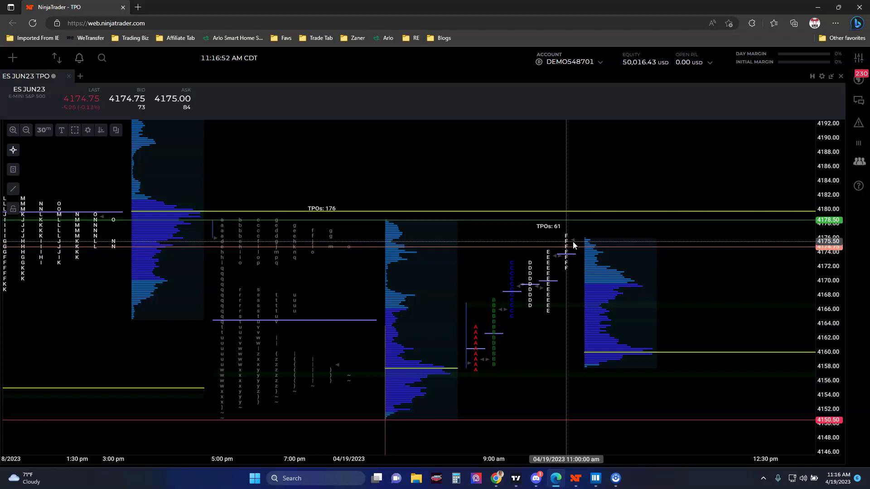
Enlarge the crude oil TPO chart to full width, zooming and panning across its sessions.
{"action": "left_click", "coordinate": [563, 240]}
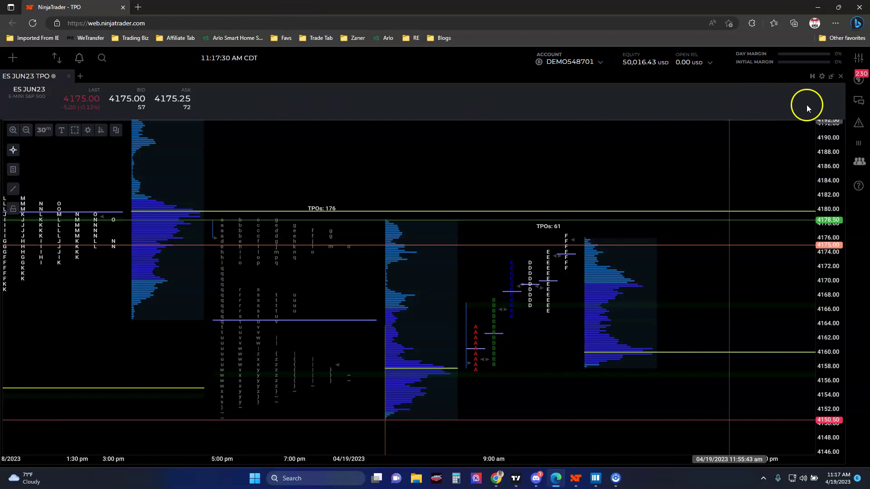
{"action": "left_click", "coordinate": [832, 76]}
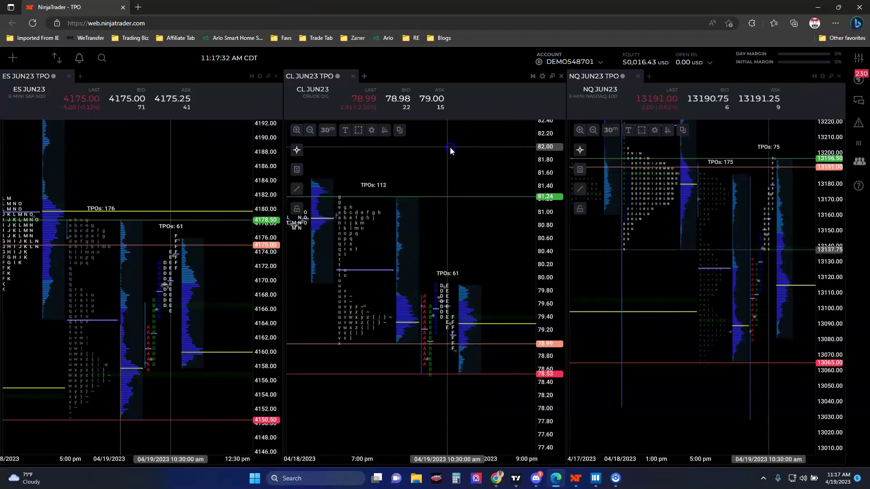
{"action": "left_click", "coordinate": [553, 77]}
{"action": "scroll", "coordinate": [636, 292], "scroll_direction": "down", "scroll_amount": 2}
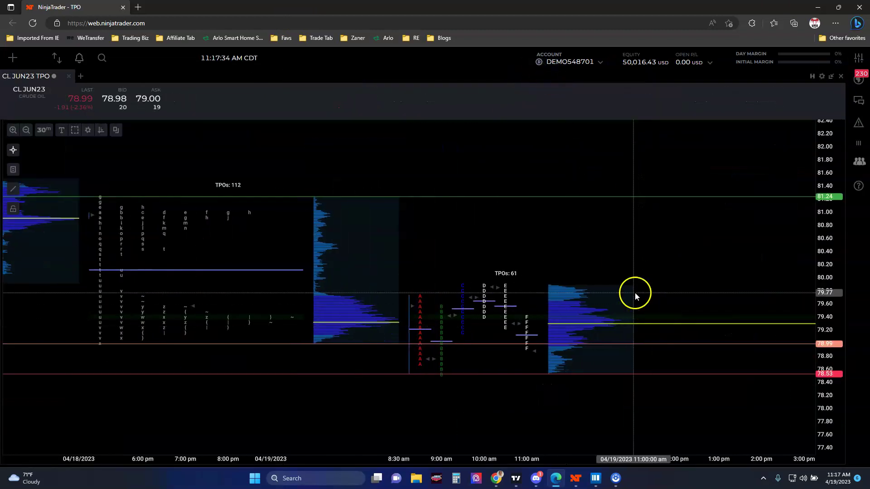
{"action": "left_click_drag", "start_coordinate": [635, 292], "coordinate": [738, 243]}
{"action": "scroll", "coordinate": [657, 322], "scroll_direction": "down", "scroll_amount": 1}
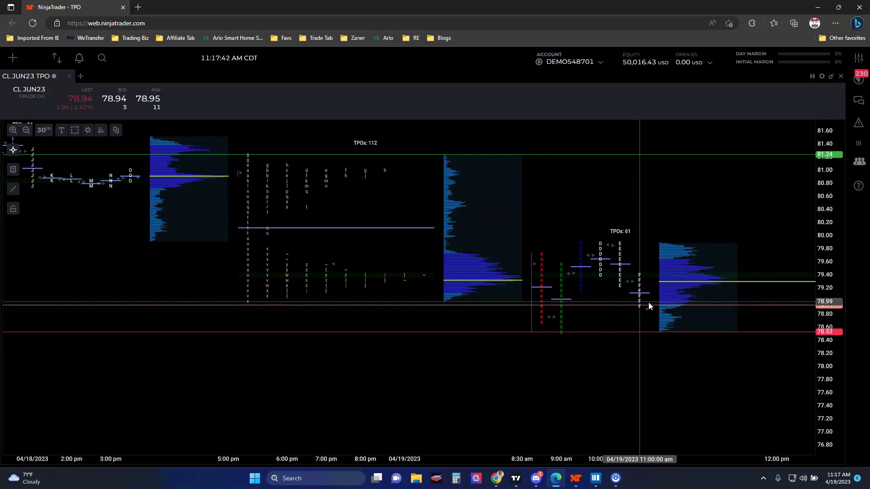
Stretch the crude chart's price scale vertically, then restore the three-panel ES, CL and NQ layout.
{"action": "scroll", "coordinate": [829, 336], "scroll_direction": "up", "scroll_amount": 3}
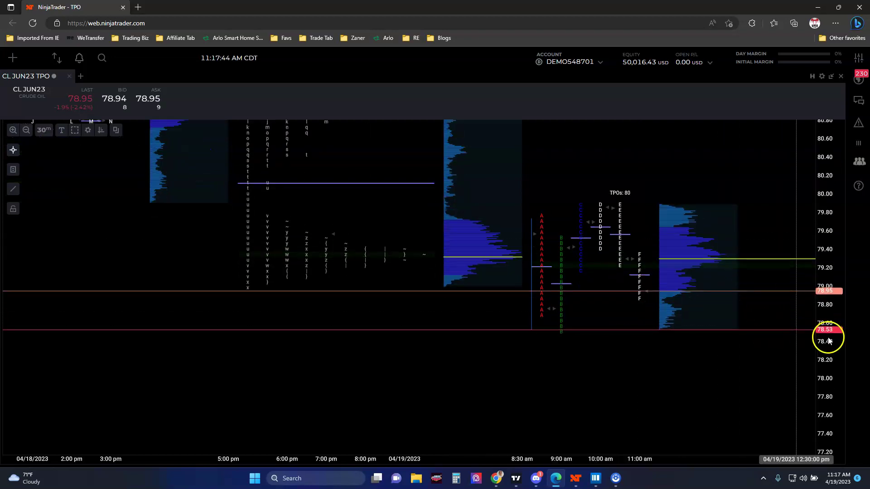
{"action": "left_click_drag", "start_coordinate": [748, 163], "coordinate": [735, 262]}
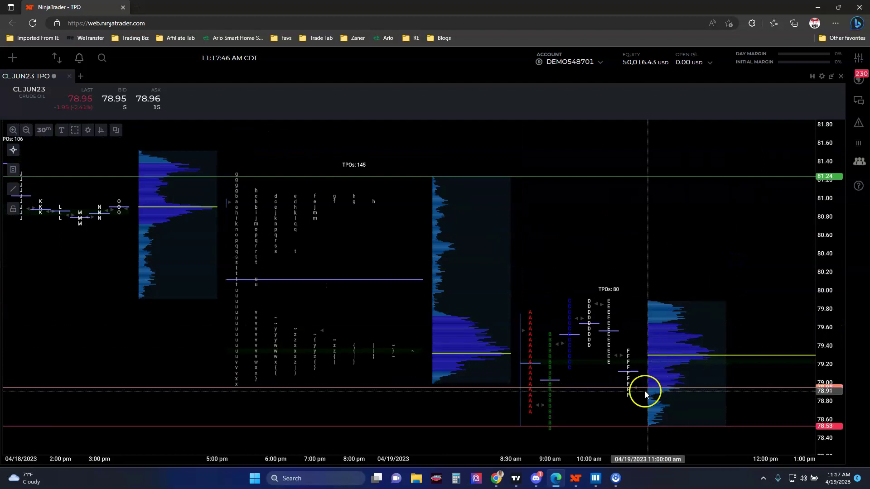
{"action": "left_click", "coordinate": [786, 91]}
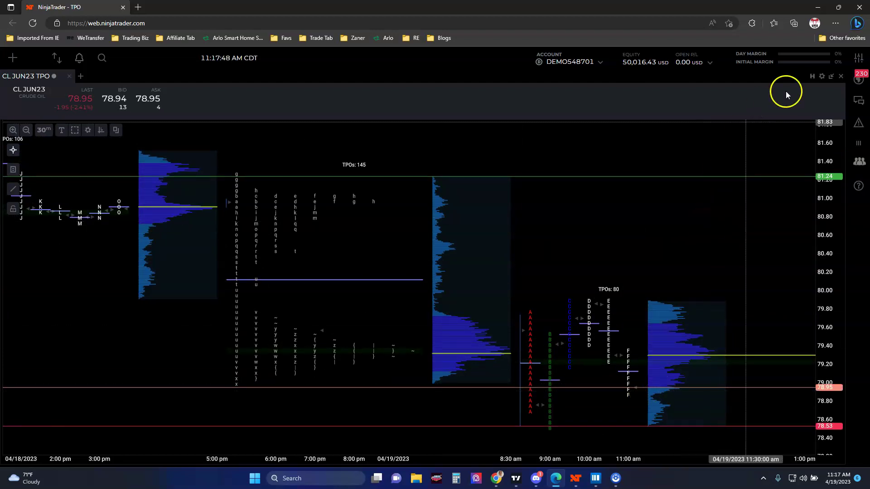
{"action": "left_click", "coordinate": [830, 77]}
Bring up the NQ 06-23 desktop chart and pan it toward the latest bars.
{"action": "mouse_move", "coordinate": [575, 478]}
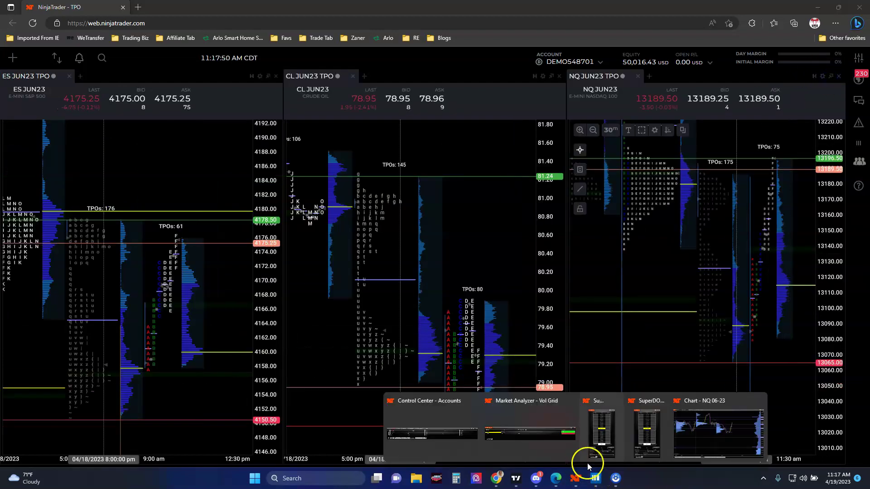
{"action": "left_click", "coordinate": [711, 434]}
{"action": "left_click_drag", "start_coordinate": [558, 208], "coordinate": [533, 180]}
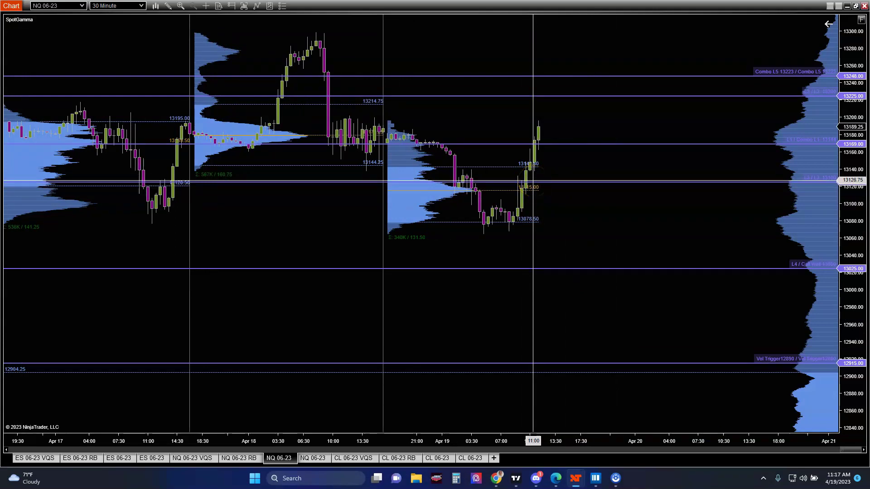
{"action": "left_click", "coordinate": [539, 144]}
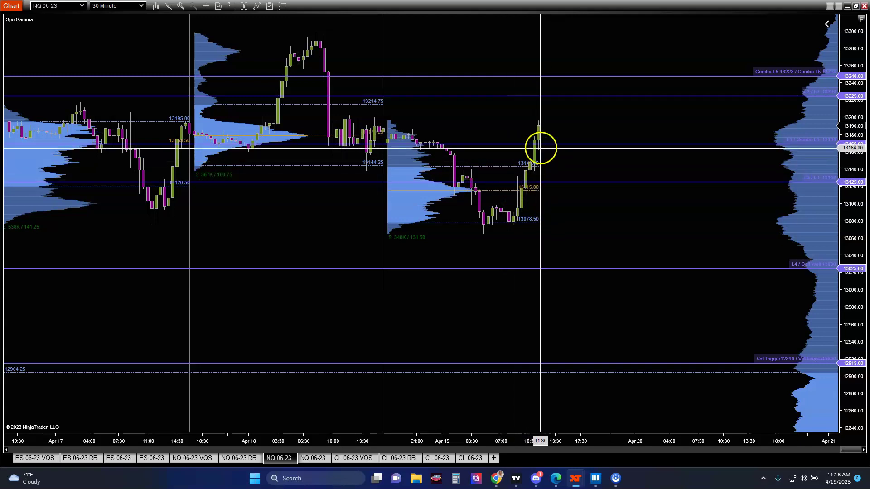
Widen and recentre the NQ bars, pan to earlier bars, then switch to the ES 06-23 30-minute chart.
{"action": "left_click_drag", "start_coordinate": [539, 442], "coordinate": [460, 171]}
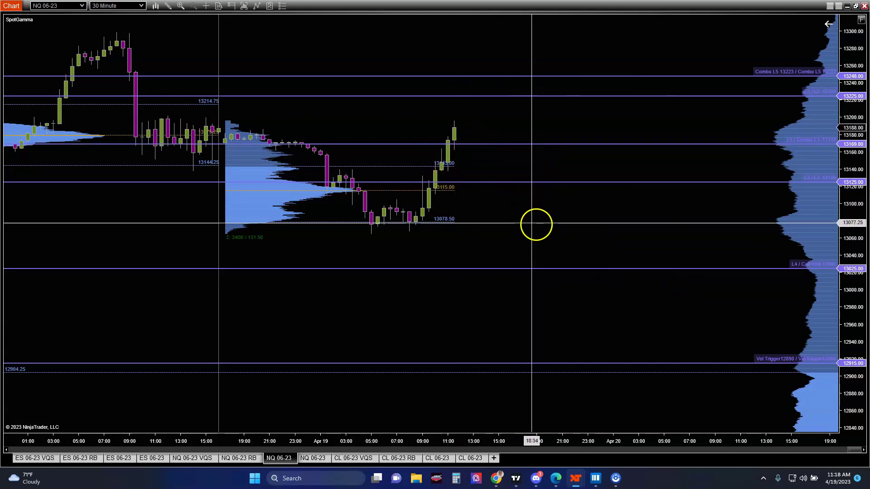
{"action": "left_click_drag", "start_coordinate": [548, 233], "coordinate": [608, 232]}
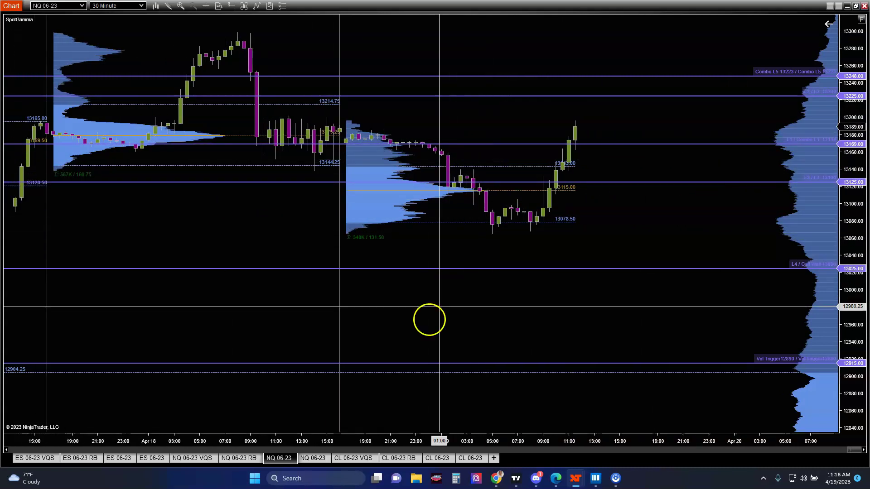
{"action": "mouse_move", "coordinate": [116, 460]}
{"action": "left_mouse_down"}
{"action": "mouse_move", "coordinate": [151, 463]}
{"action": "mouse_move", "coordinate": [124, 461]}
{"action": "left_mouse_up"}
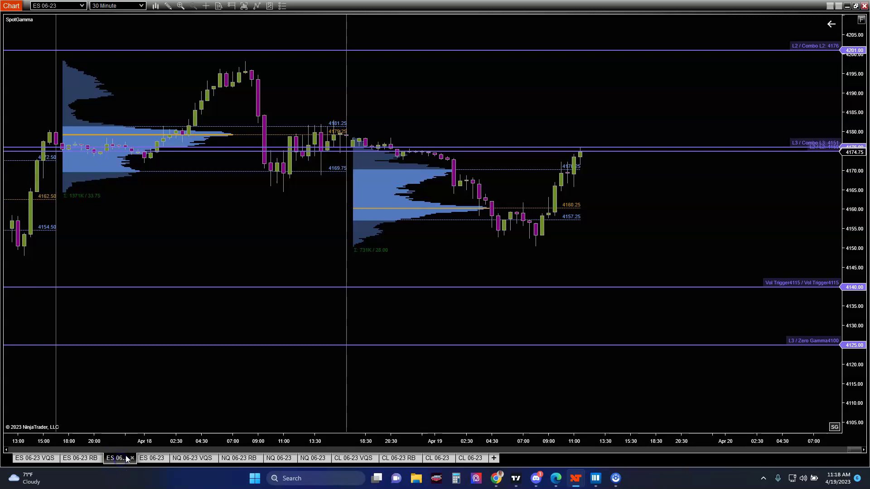
{"action": "left_click", "coordinate": [154, 458]}
{"action": "left_click_drag", "start_coordinate": [122, 461], "coordinate": [144, 462]}
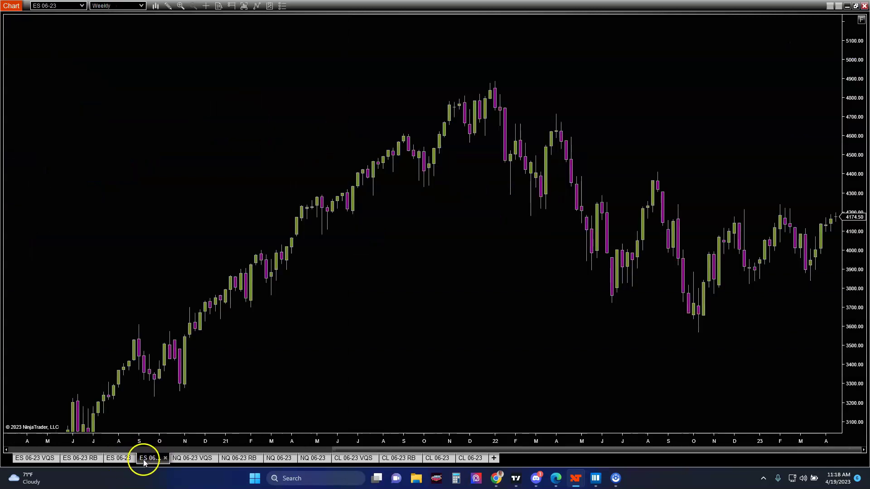
{"action": "scroll", "coordinate": [471, 332], "scroll_direction": "down", "scroll_amount": 5}
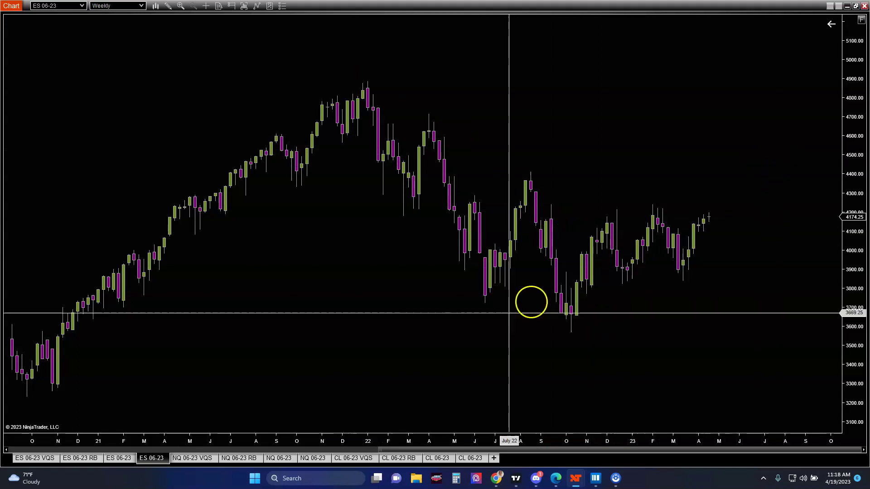
{"action": "left_click", "coordinate": [117, 459]}
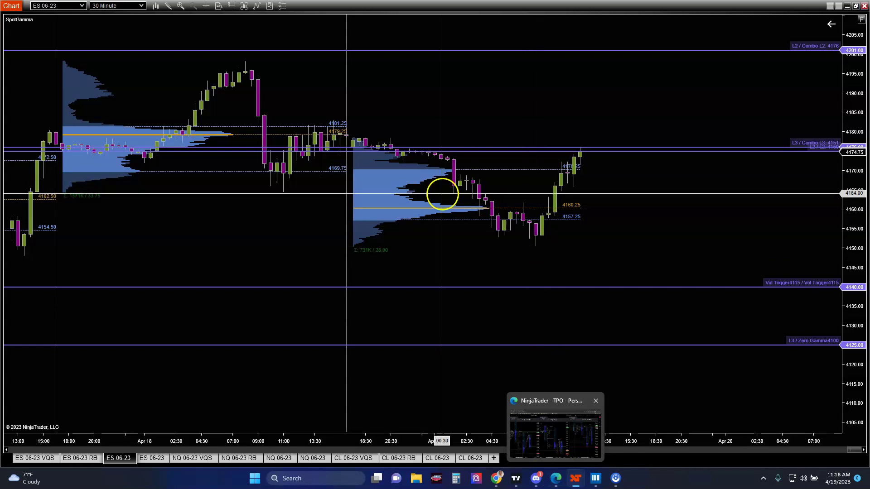
{"action": "left_click_drag", "start_coordinate": [428, 268], "coordinate": [619, 268]}
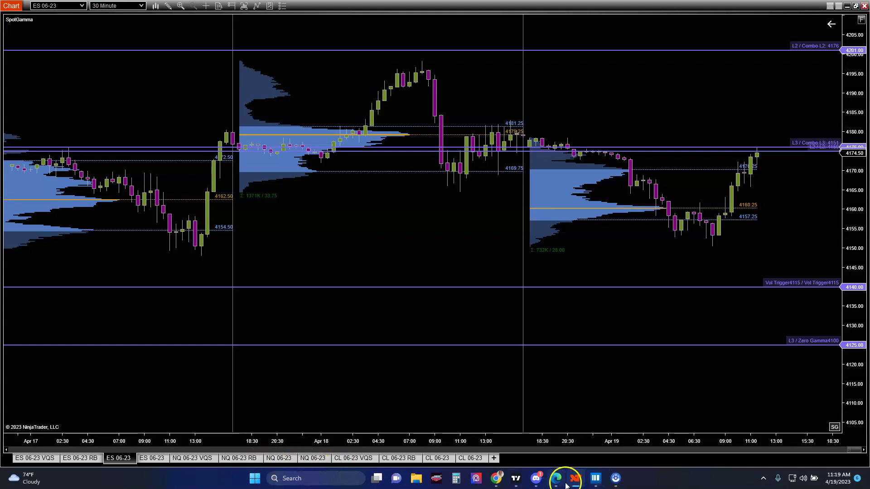
{"action": "left_click", "coordinate": [596, 479]}
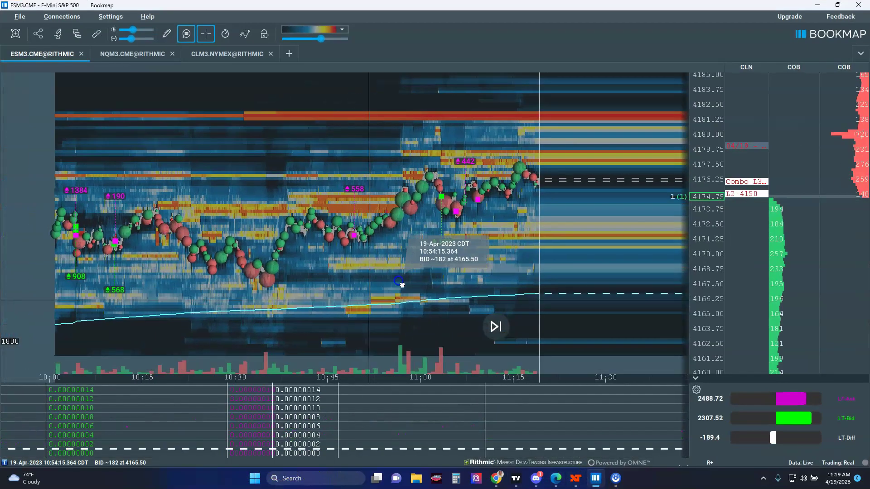
{"action": "left_click_drag", "start_coordinate": [402, 284], "coordinate": [447, 253]}
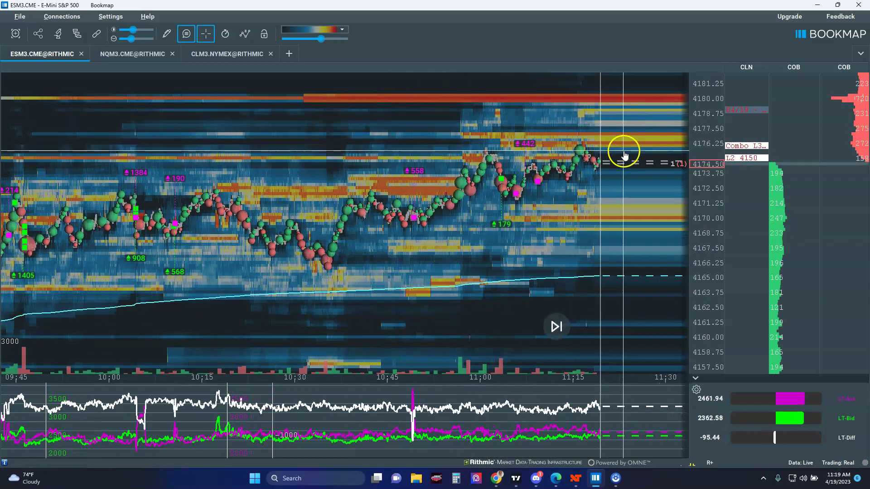
{"action": "mouse_move", "coordinate": [719, 318]}
{"action": "left_mouse_down"}
{"action": "mouse_move", "coordinate": [720, 304]}
{"action": "mouse_move", "coordinate": [720, 326]}
{"action": "mouse_move", "coordinate": [720, 313]}
{"action": "left_mouse_up"}
{"action": "left_click", "coordinate": [361, 294]}
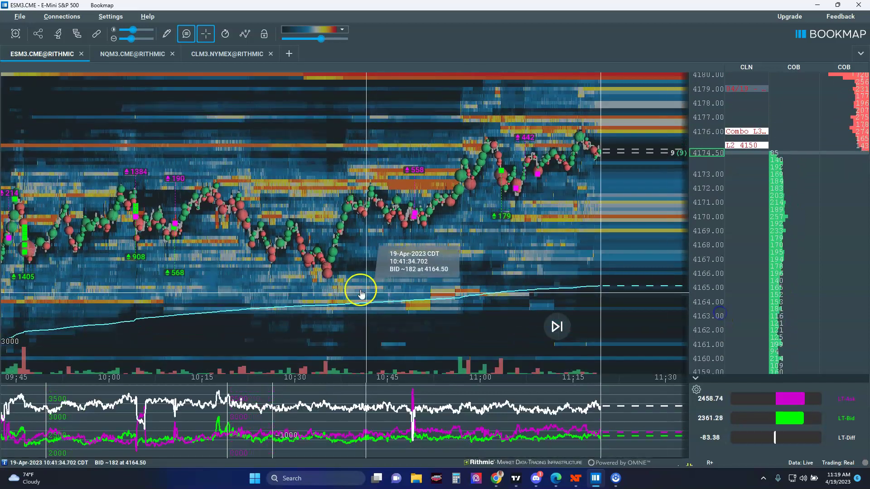
{"action": "left_click", "coordinate": [820, 8]}
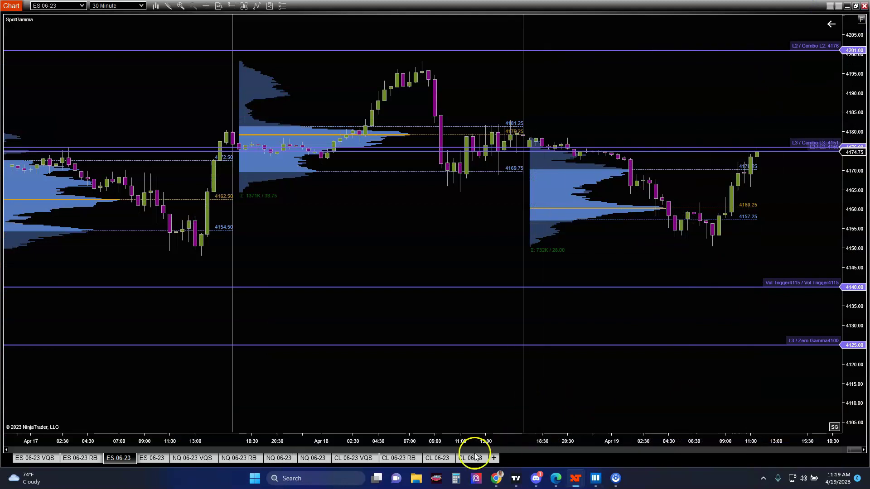